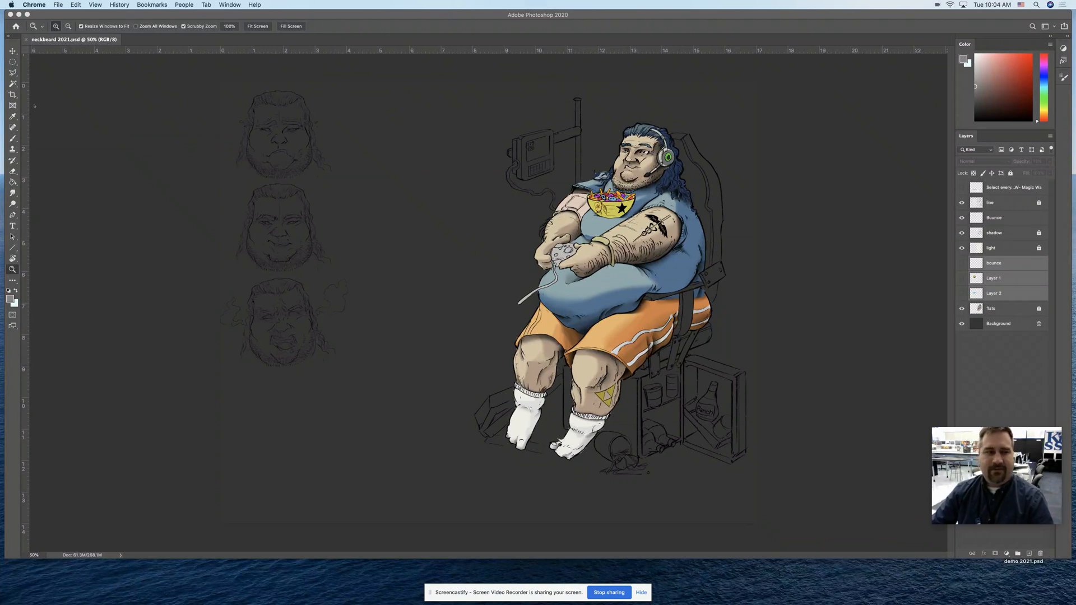
# Show Layer 1, the lowercase bounce layer and Layer 2 to view the shaded sphere with its blue ground plane
pyautogui.click(12, 51)
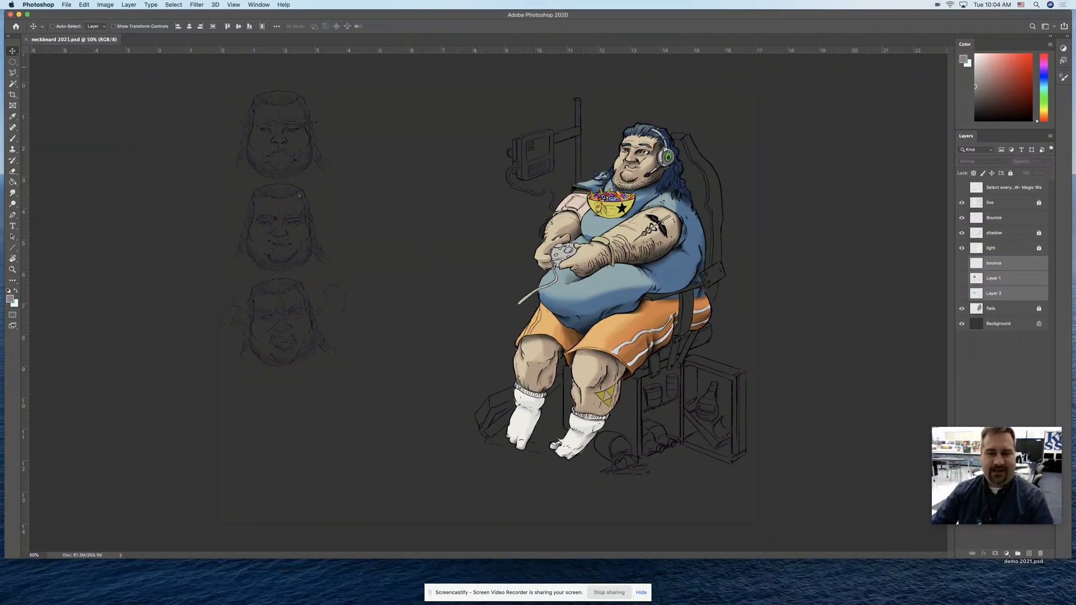
pyautogui.press('z')
pyautogui.click(370, 224)
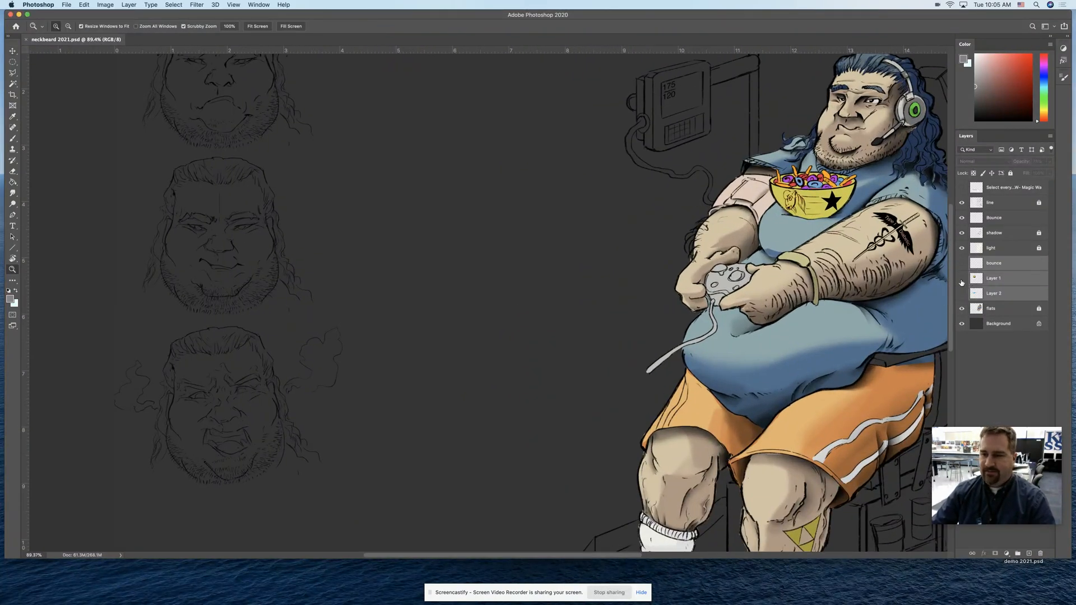
pyautogui.click(962, 279)
pyautogui.moveTo(449, 244); pyautogui.dragTo(552, 262)
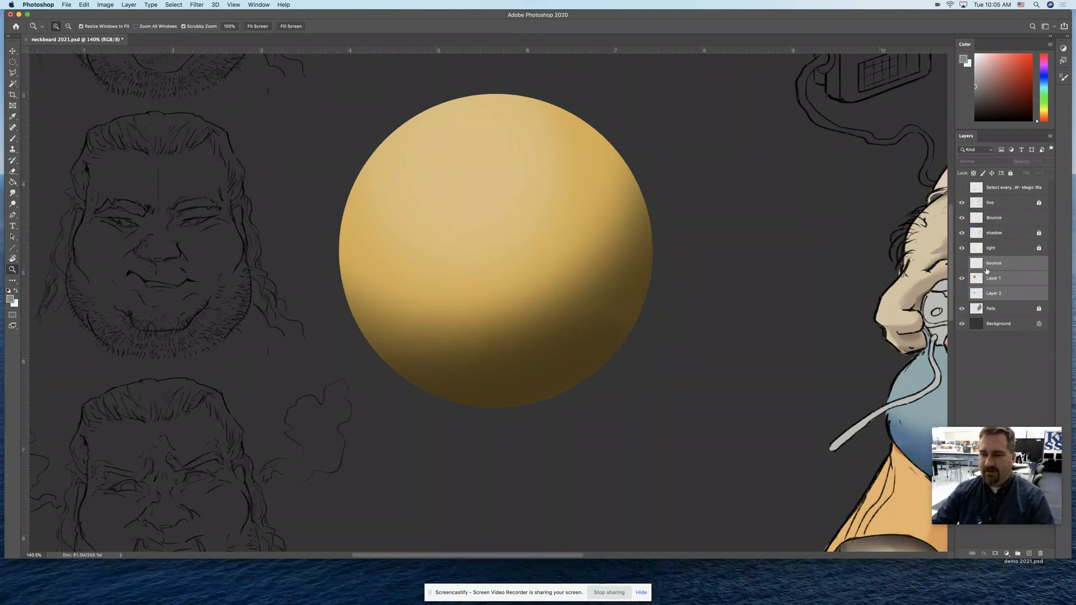
pyautogui.click(961, 264)
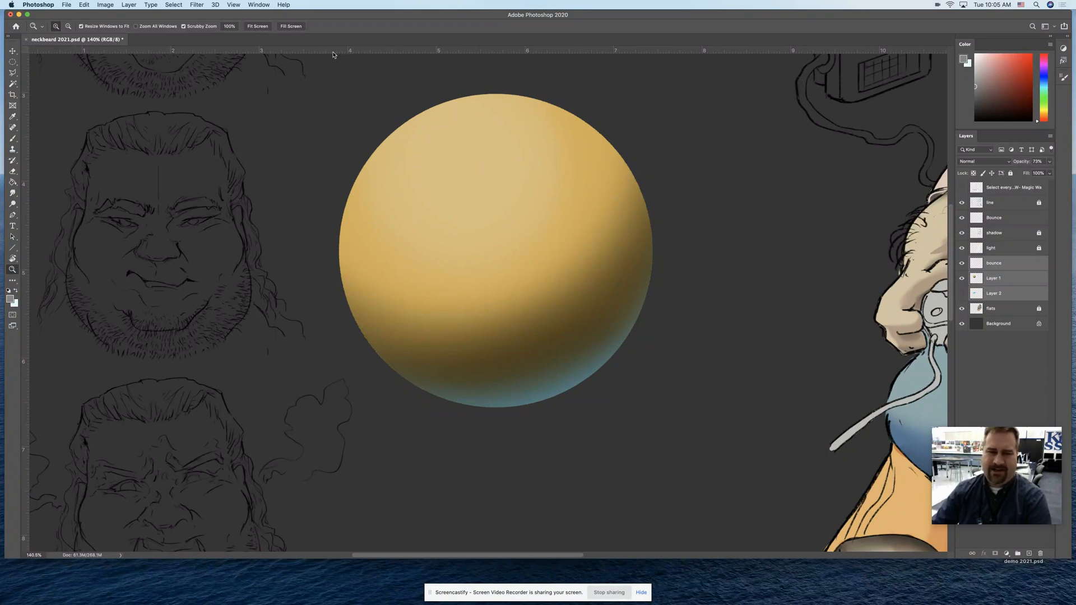
pyautogui.click(961, 295)
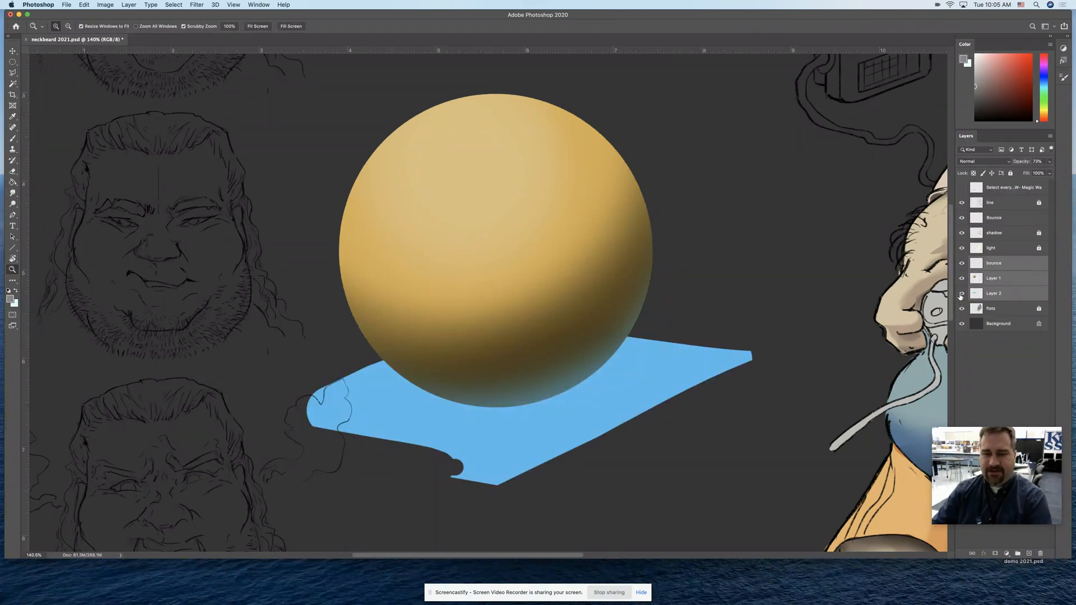
# Add a layer above bounce and brush a red light path hitting the blue plane and reflecting onto the sphere's underside
pyautogui.click(1015, 269)
pyautogui.click(1029, 553)
pyautogui.press('b')
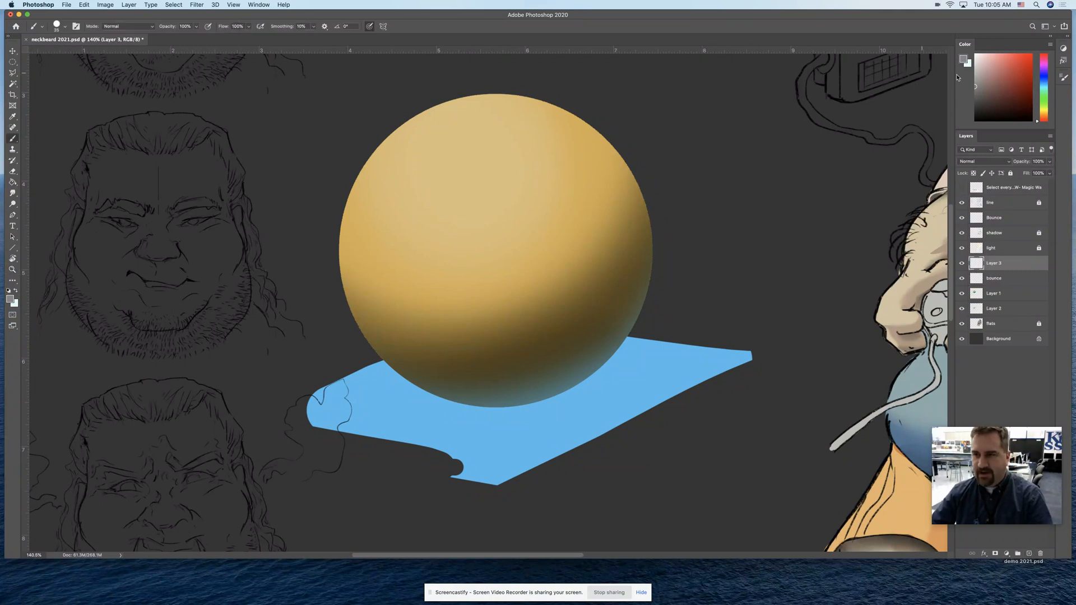
pyautogui.click(1032, 56)
pyautogui.moveTo(805, 166)
pyautogui.mouseDown()
pyautogui.moveTo(640, 390)
pyautogui.moveTo(631, 376)
pyautogui.moveTo(634, 392)
pyautogui.moveTo(579, 364)
pyautogui.mouseUp()
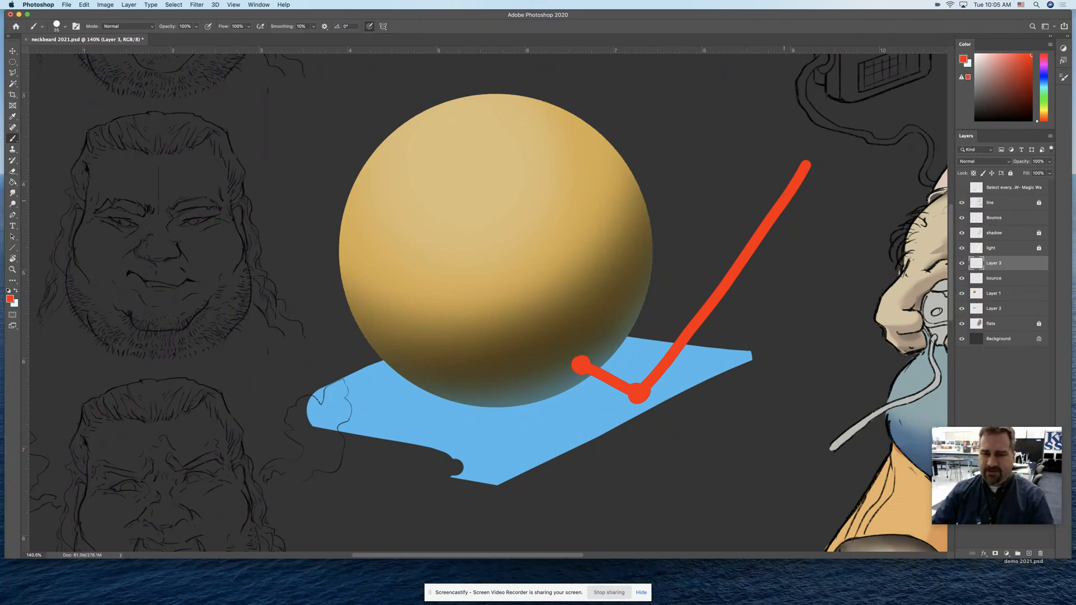
pyautogui.moveTo(589, 417); pyautogui.dragTo(595, 415)
pyautogui.press('super+z')
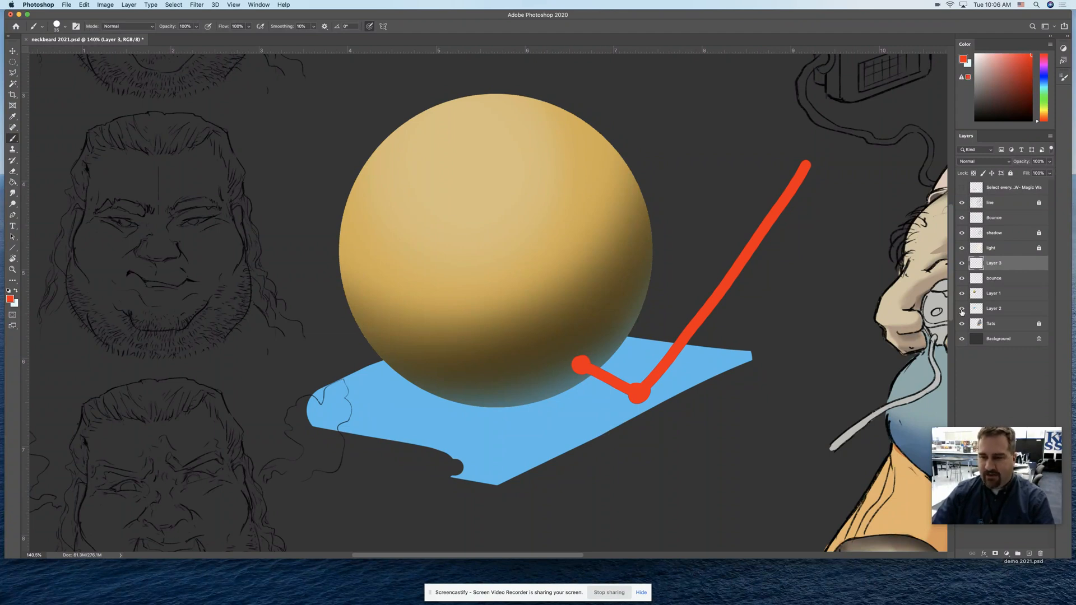
# Toggle Layer 2's visibility to compare the bounce light on the sphere's lower edge with and without the blue plane
pyautogui.press('z')
pyautogui.moveTo(545, 395); pyautogui.dragTo(918, 340)
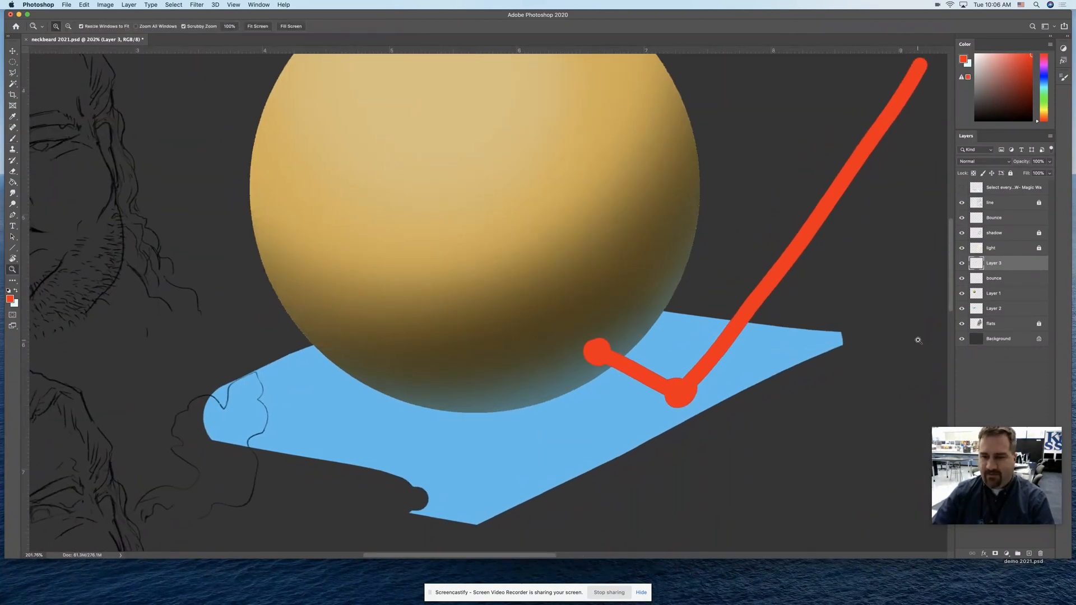
pyautogui.click(963, 309)
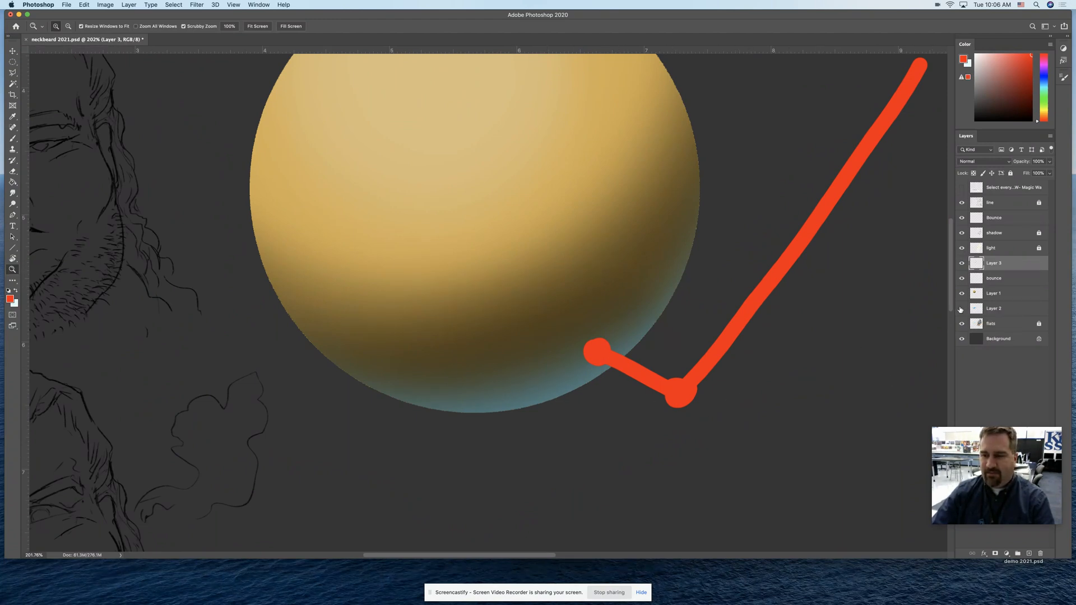
pyautogui.click(962, 309)
pyautogui.click(961, 309)
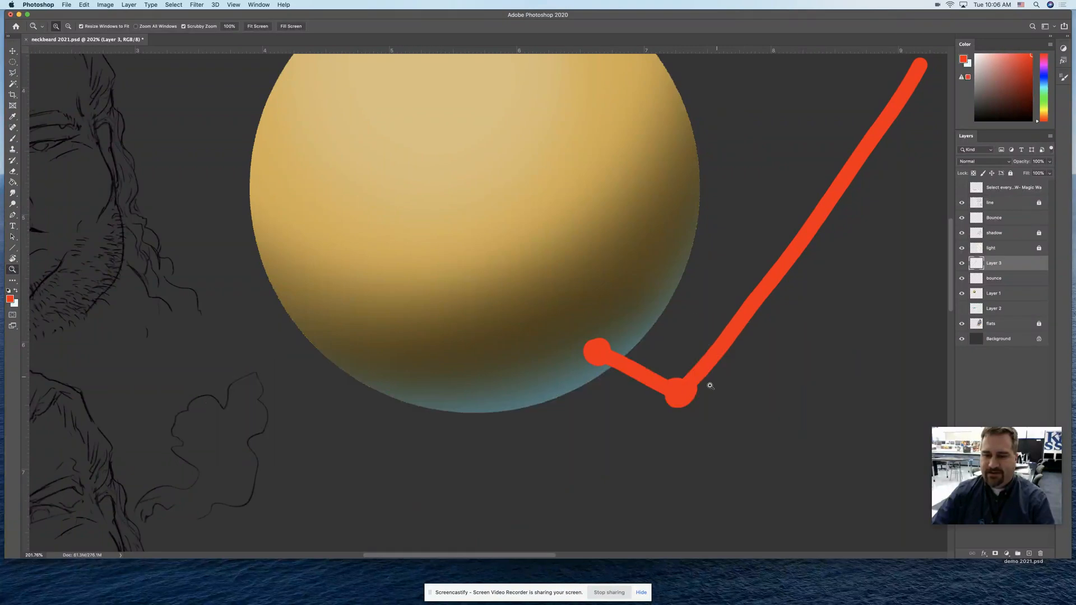
pyautogui.moveTo(699, 418); pyautogui.dragTo(682, 415)
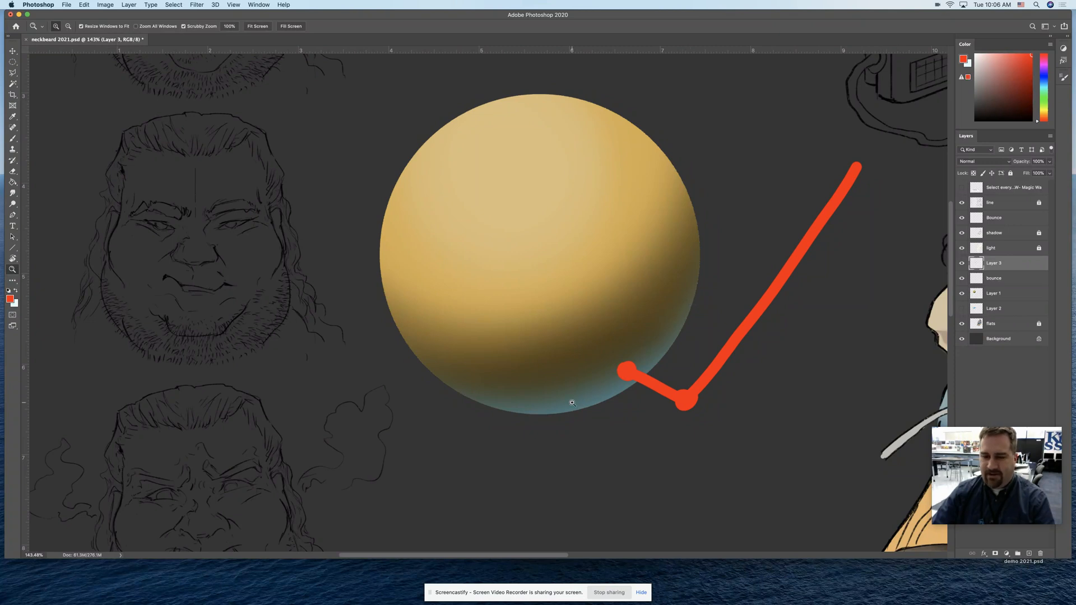
pyautogui.click(962, 309)
pyautogui.moveTo(616, 404); pyautogui.dragTo(650, 409)
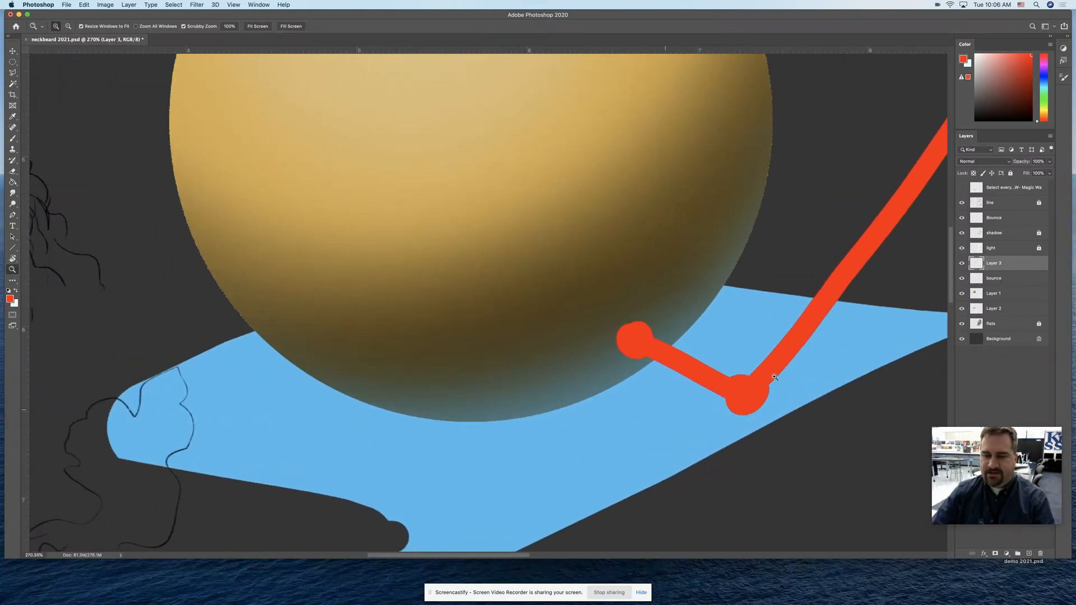
pyautogui.click(962, 308)
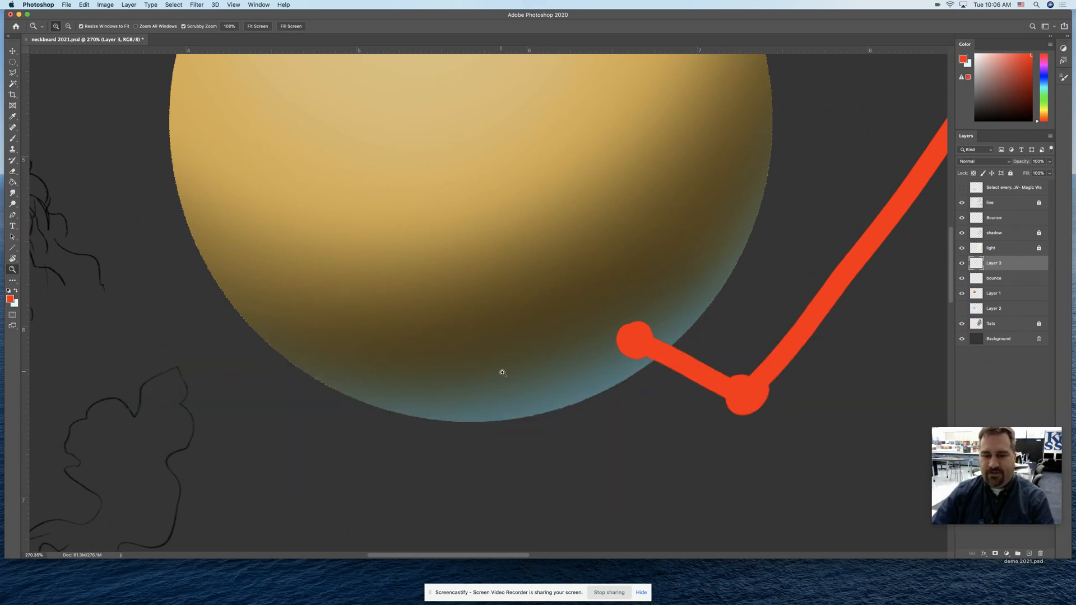
pyautogui.click(962, 308)
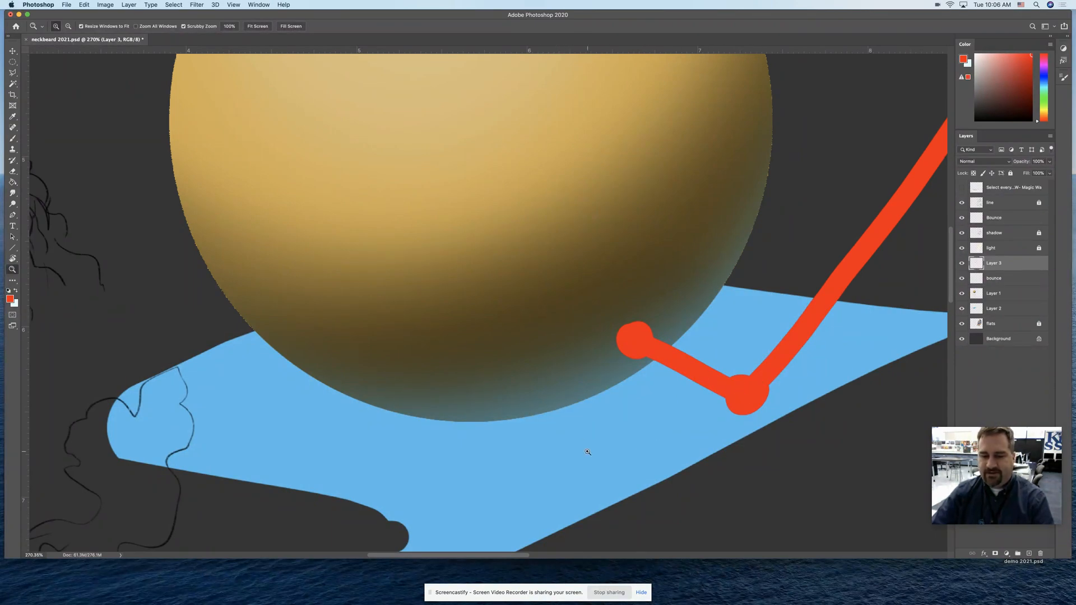
pyautogui.click(961, 309)
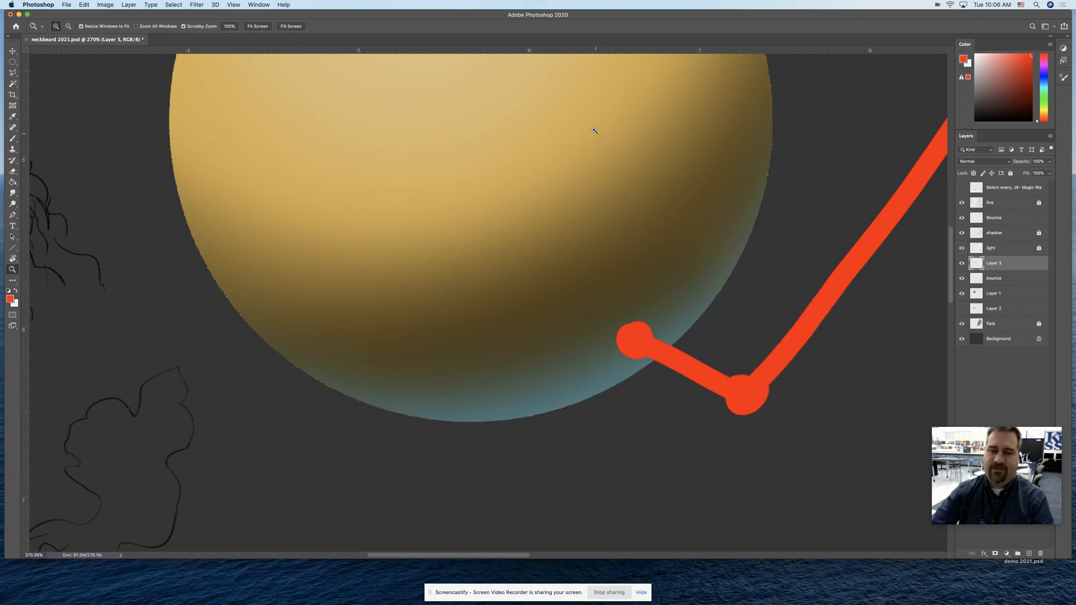
pyautogui.moveTo(617, 377); pyautogui.dragTo(595, 379)
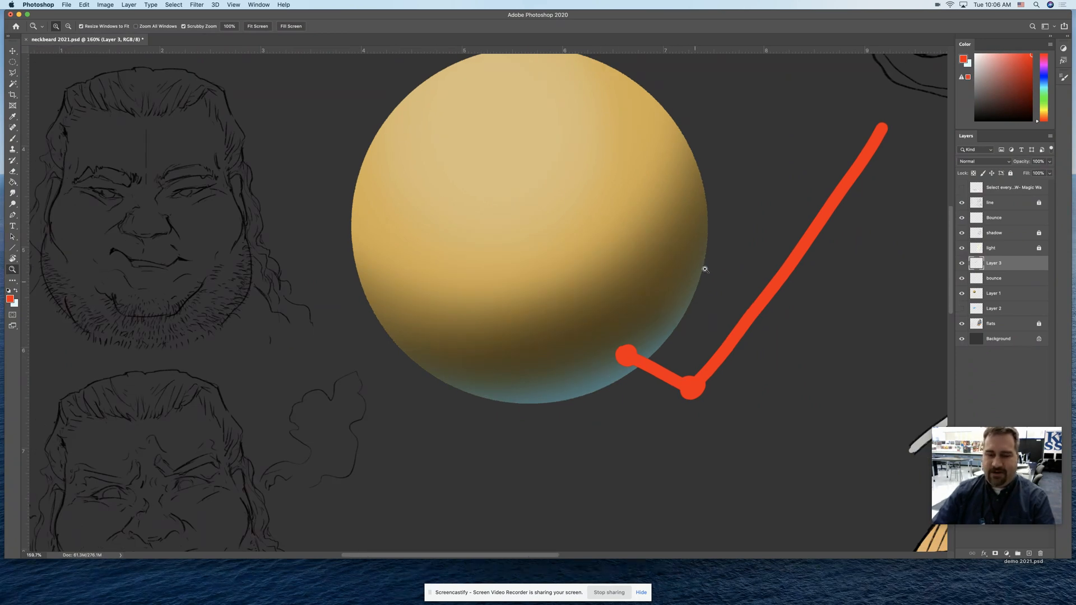
# Undo the red light-path strokes painted on Layer 3
pyautogui.click(985, 308)
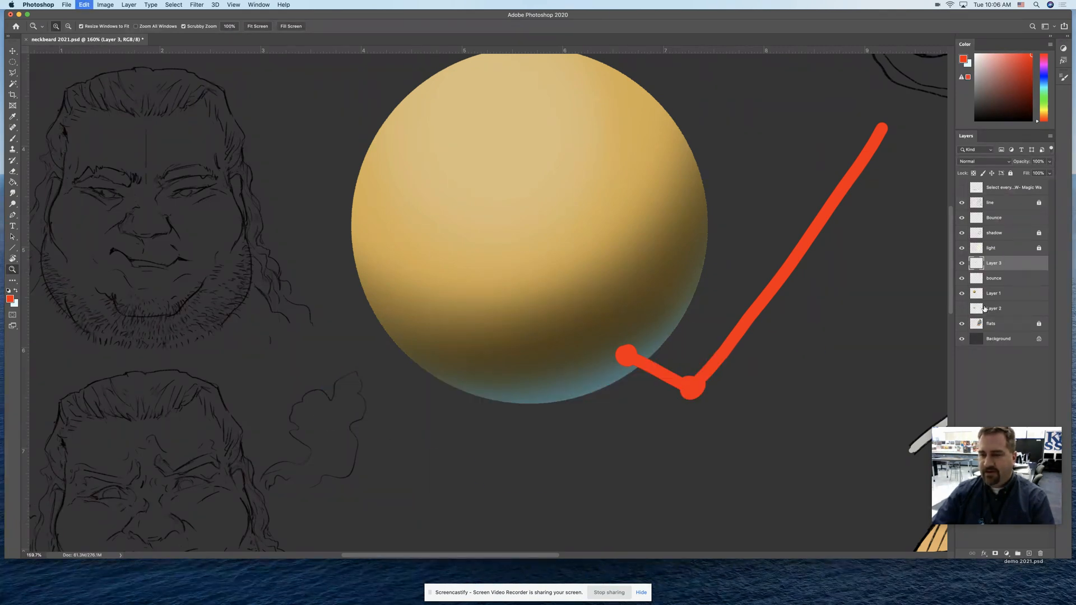
pyautogui.click(984, 308)
pyautogui.click(984, 309)
pyautogui.click(984, 308)
pyautogui.click(984, 308)
pyautogui.press('super+z')
pyautogui.press('super+z')
pyautogui.press('super+z')
pyautogui.press('super+z')
pyautogui.press('super+z')
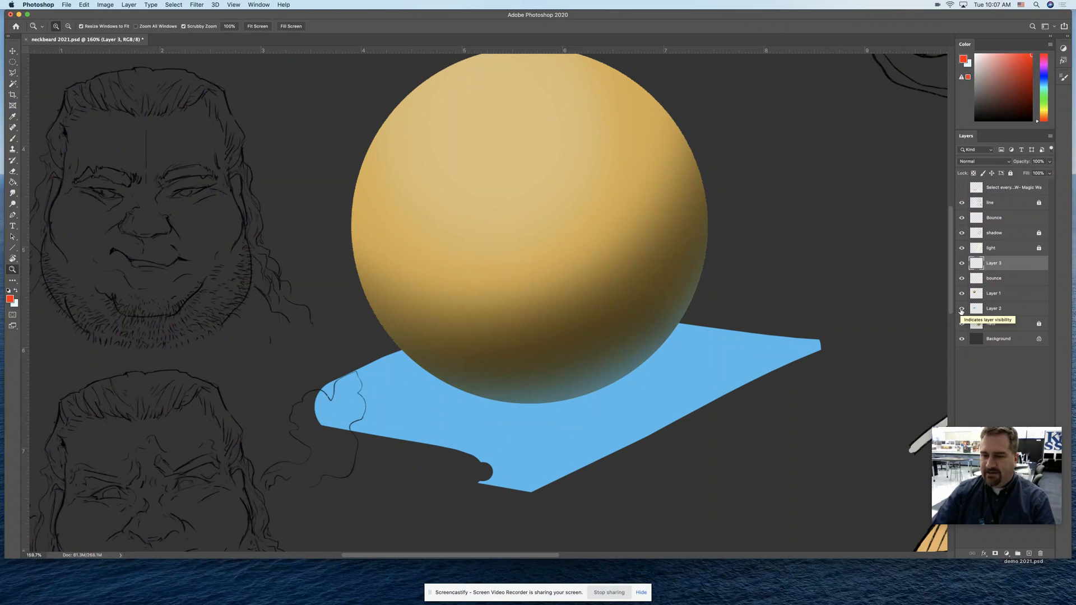
# Hide Layer 2's blue plane and save the document
pyautogui.click(962, 309)
pyautogui.moveTo(757, 322); pyautogui.dragTo(545, 319)
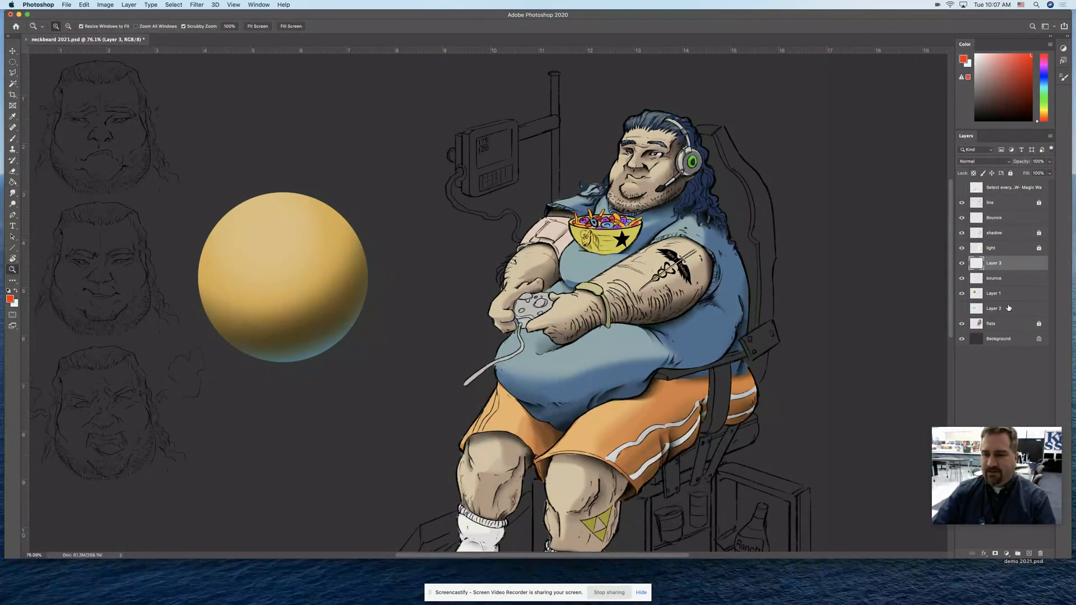
pyautogui.press('super+s')
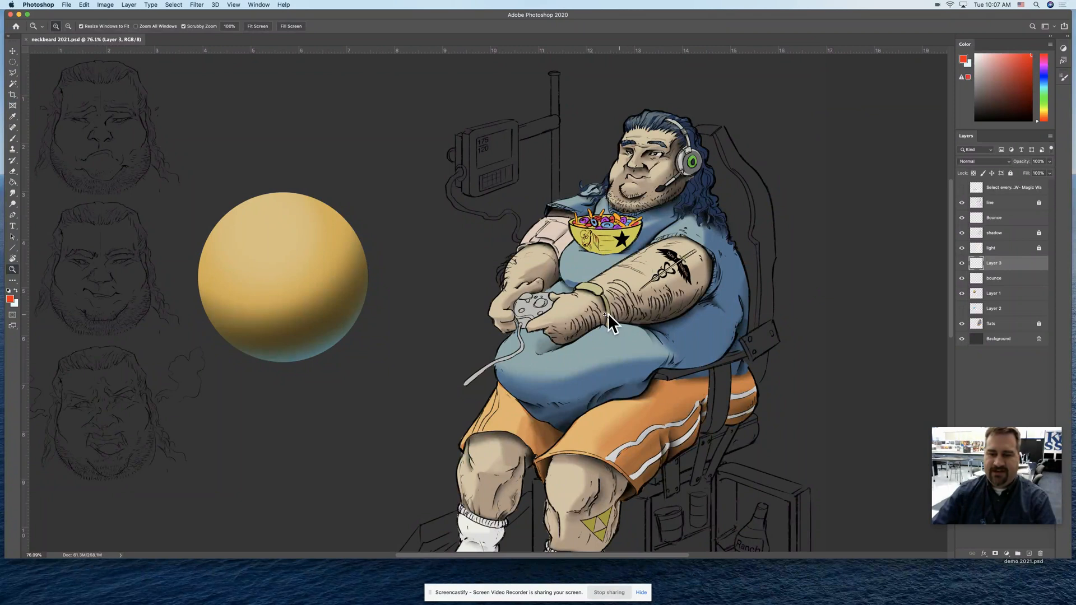
# Examine the shading on the seated character's arms, shirt, shorts and legs
pyautogui.scroll(-3, 615, 409)
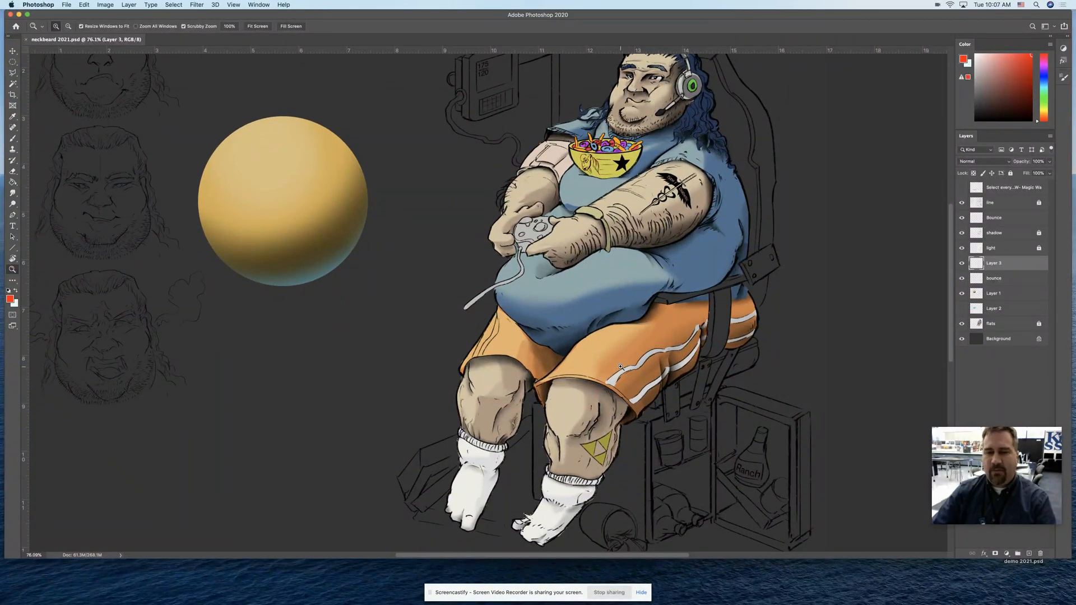
pyautogui.scroll(3, 620, 366)
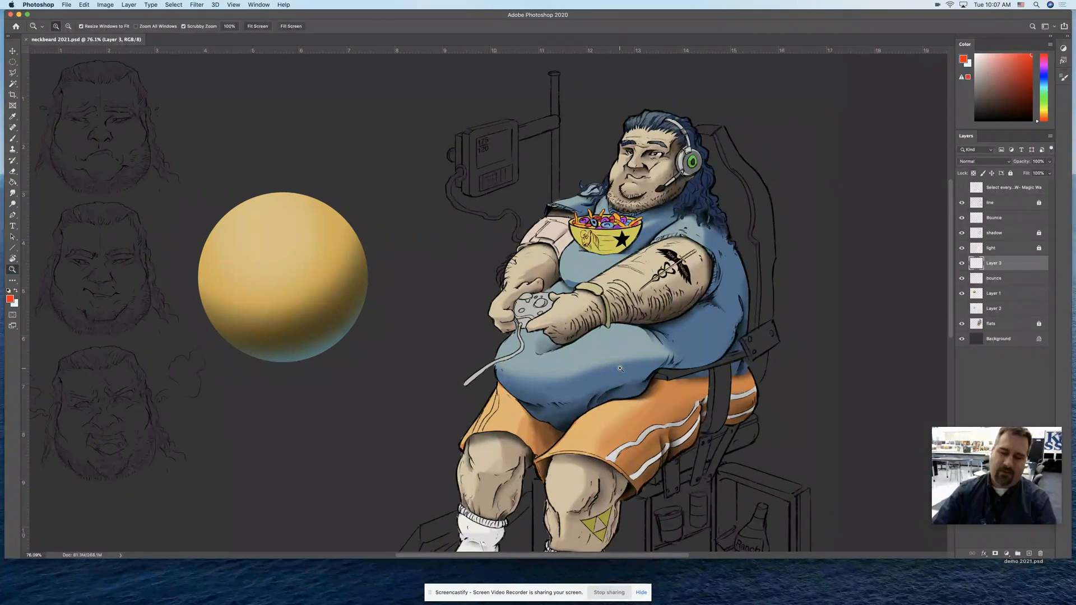
pyautogui.scroll(-3, 620, 368)
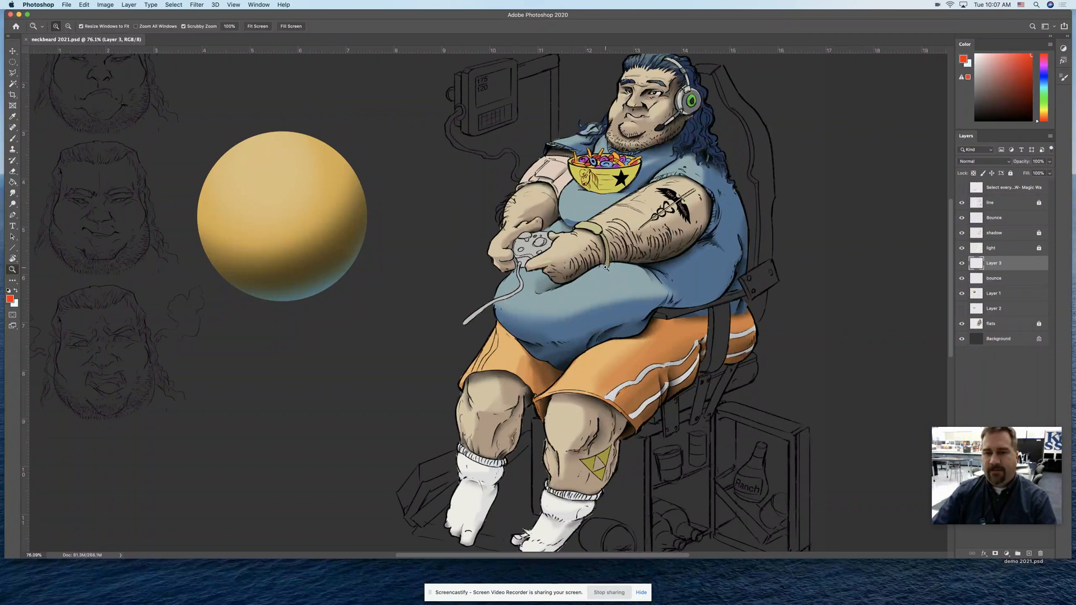
pyautogui.scroll(1, 583, 213)
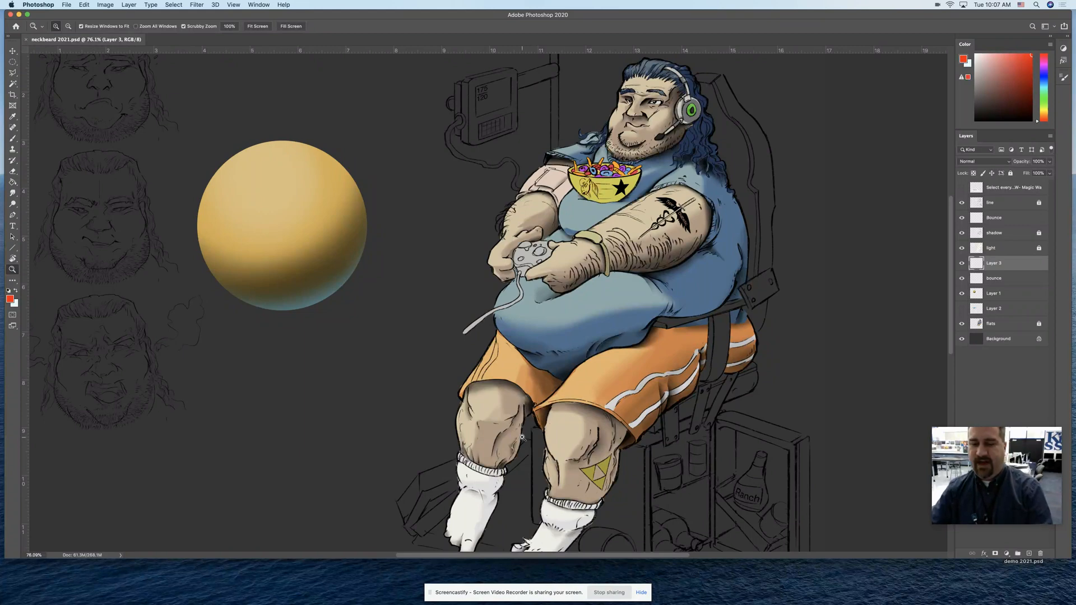
pyautogui.moveTo(679, 410); pyautogui.dragTo(668, 435)
pyautogui.keyDown('alt'); pyautogui.click(687, 459); pyautogui.keyUp('alt')
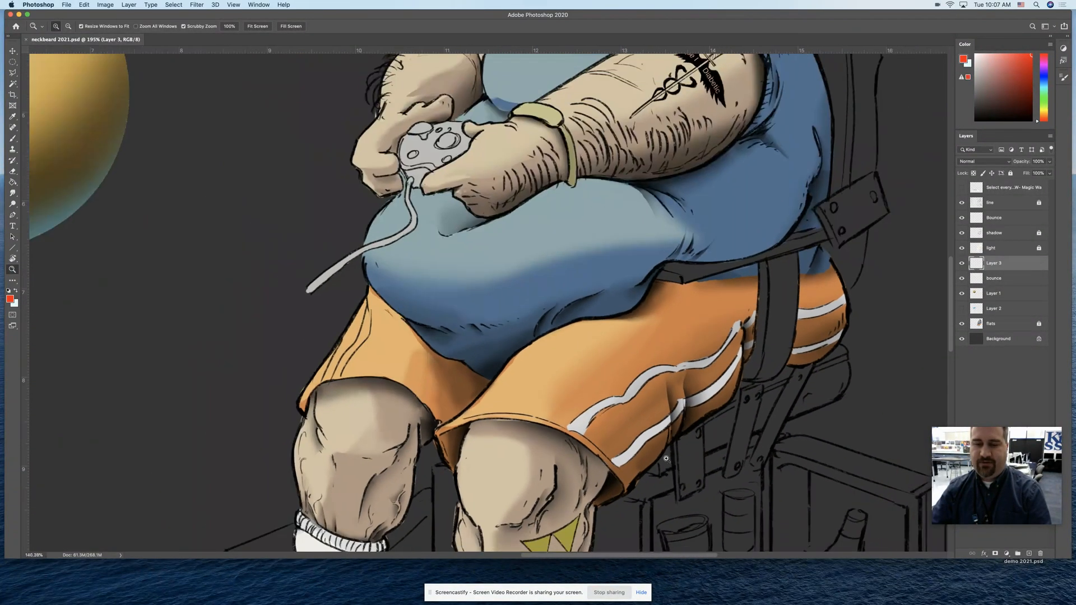
pyautogui.keyDown('alt'); pyautogui.click(678, 400); pyautogui.keyUp('alt')
pyautogui.moveTo(675, 250); pyautogui.dragTo(709, 182)
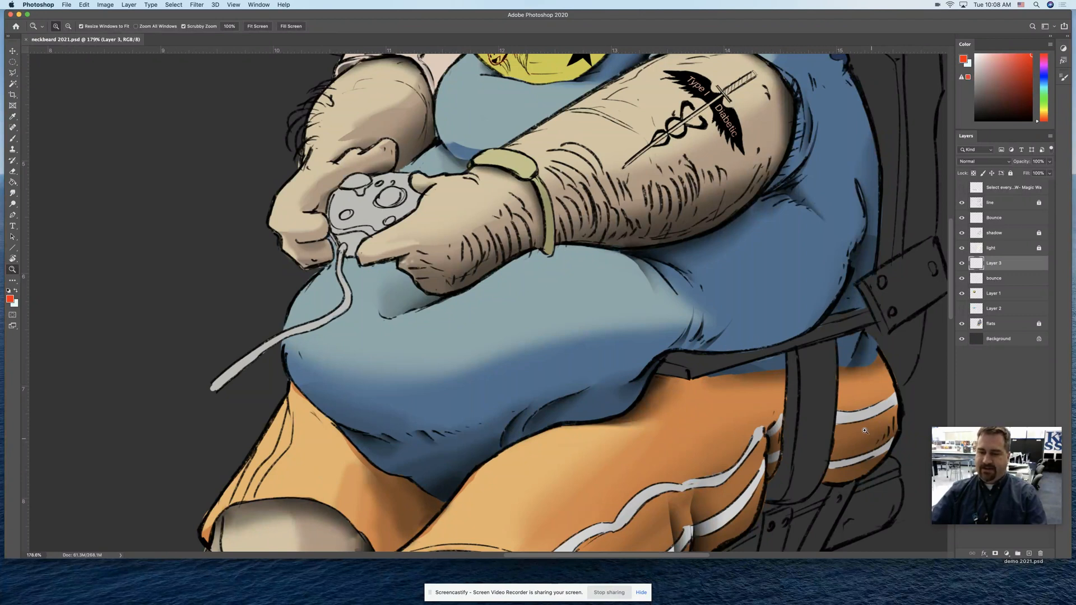
# Delete the sphere demo layers: the lowercase bounce layer, Layer 1 and Layer 2
pyautogui.click(1017, 278)
pyautogui.click(1042, 553)
pyautogui.click(1041, 554)
pyautogui.click(1041, 554)
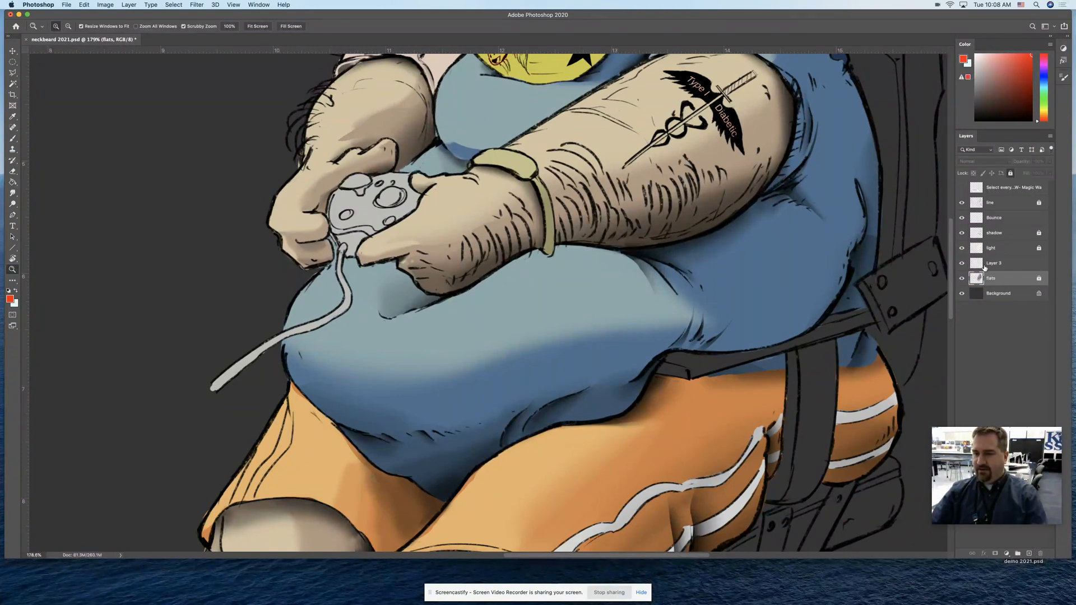
# Select Layer 3 and toggle its visibility to check whether it holds any artwork
pyautogui.click(987, 264)
pyautogui.moveTo(789, 301); pyautogui.dragTo(717, 305)
pyautogui.click(962, 265)
pyautogui.click(962, 265)
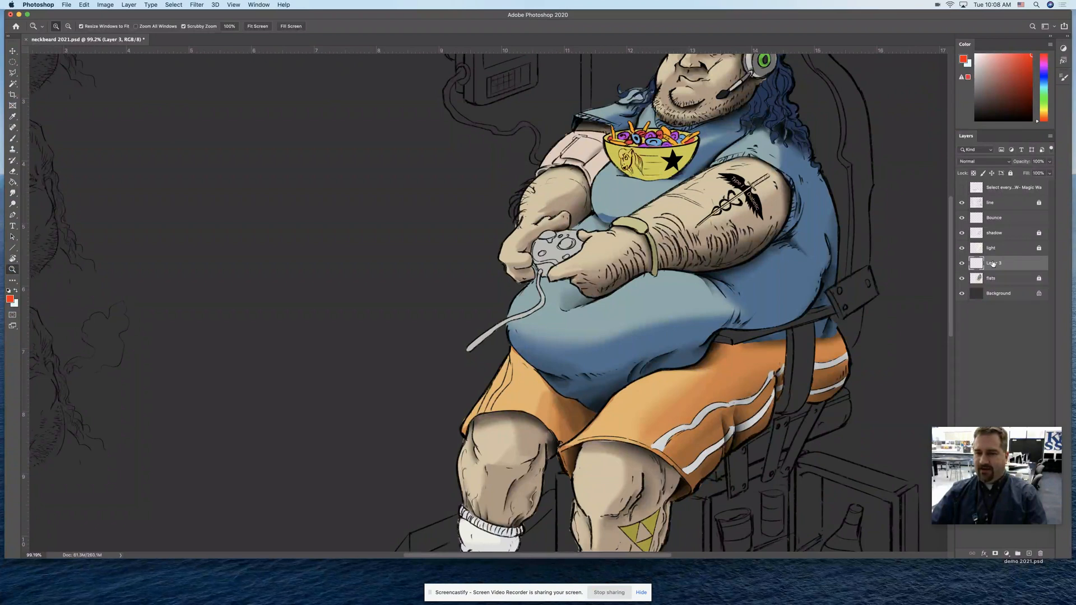
# Set the foreground colour to a medium grey and fill the Background layer with it
pyautogui.click(10, 299)
pyautogui.moveTo(223, 253); pyautogui.dragTo(213, 231)
pyautogui.press('Return')
pyautogui.press('z')
pyautogui.click(997, 293)
pyautogui.press('g')
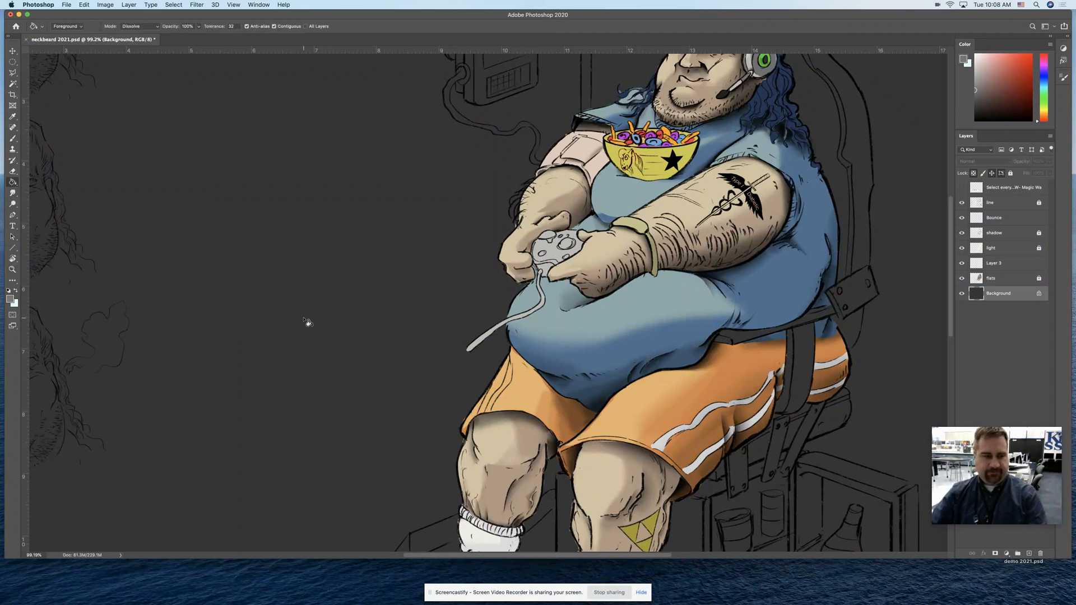
pyautogui.click(302, 317)
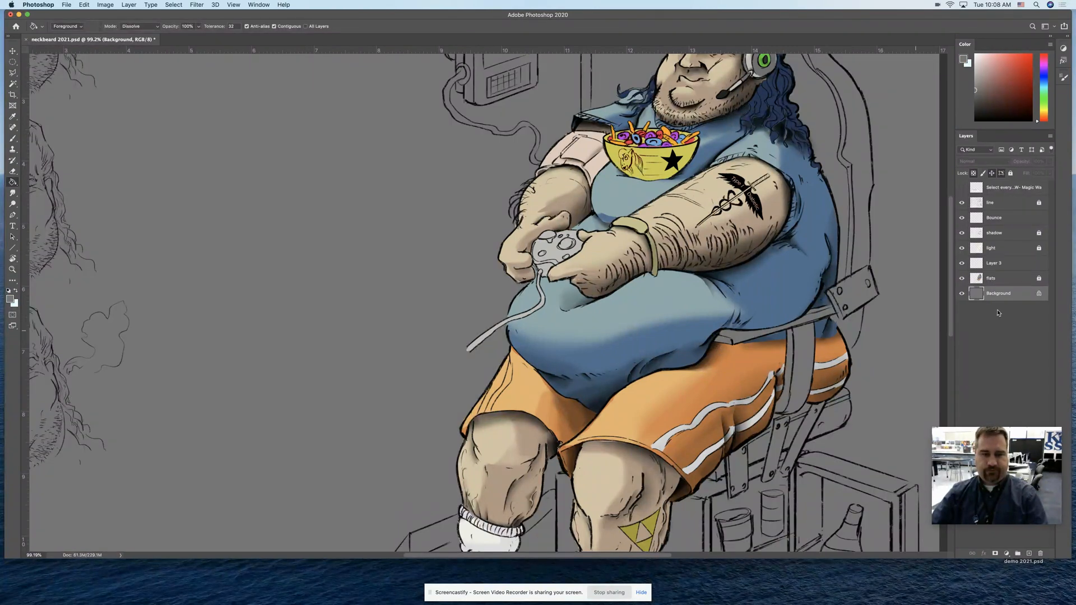
# Set the Bounce layer's blend mode to Overlay and activate the Brush tool for painting on it
pyautogui.click(1003, 222)
pyautogui.press('z')
pyautogui.moveTo(716, 288); pyautogui.dragTo(726, 288)
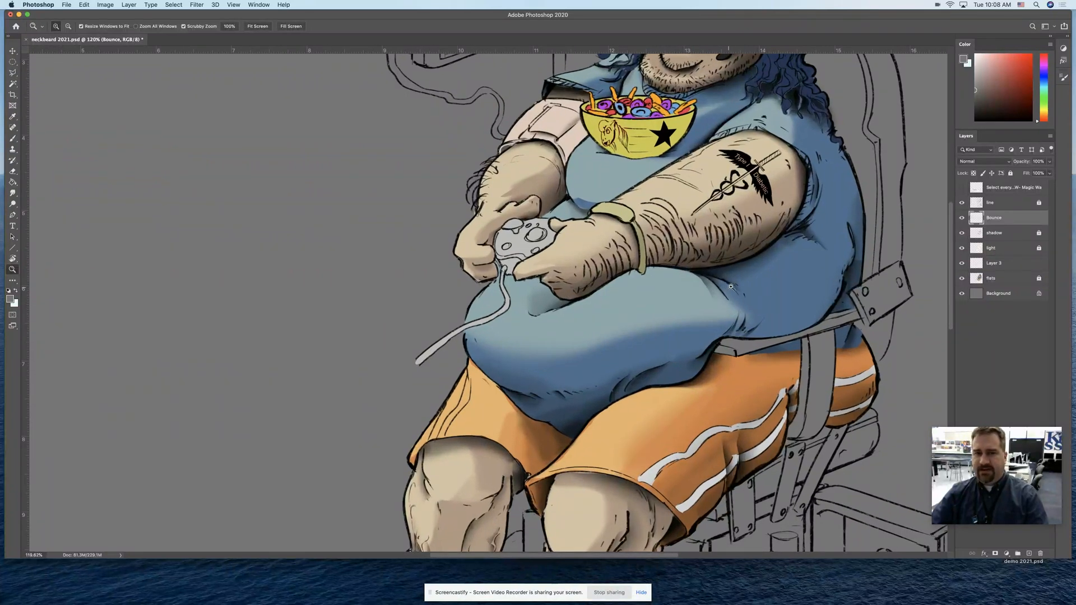
pyautogui.click(985, 162)
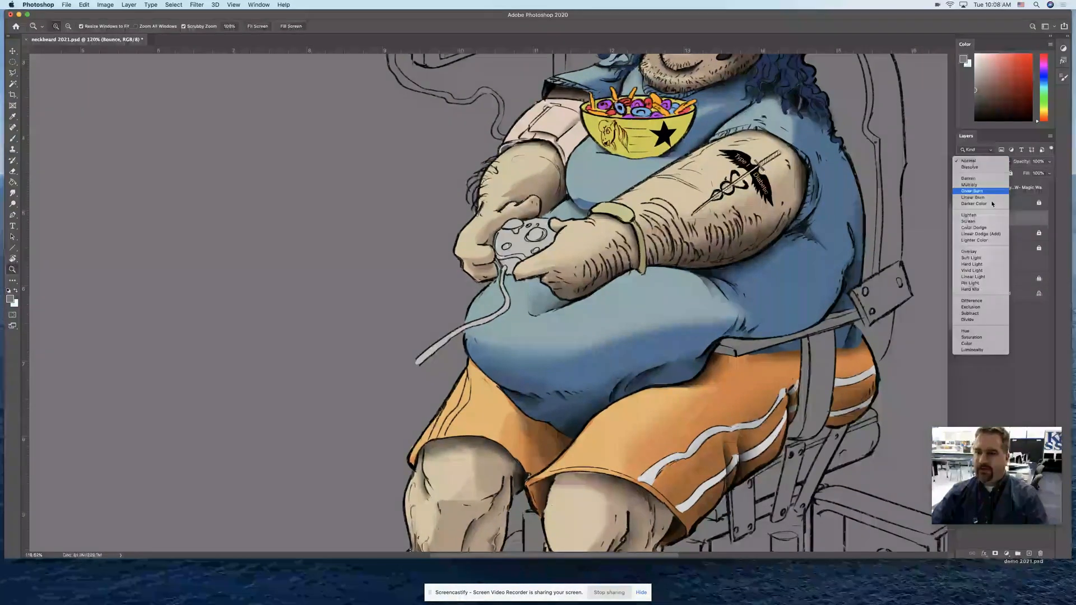
pyautogui.click(985, 252)
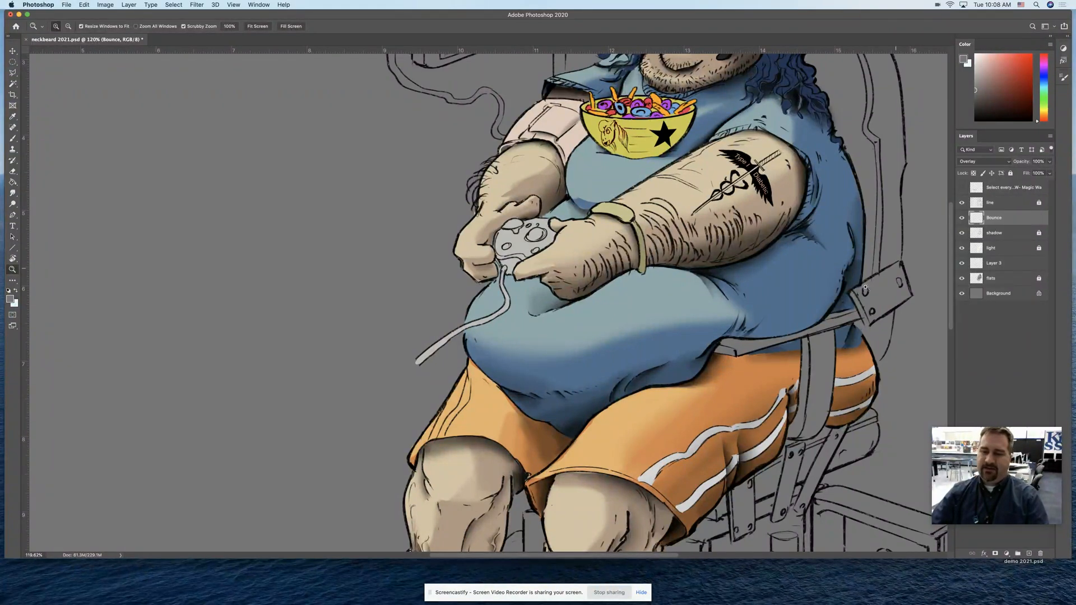
pyautogui.press('b')
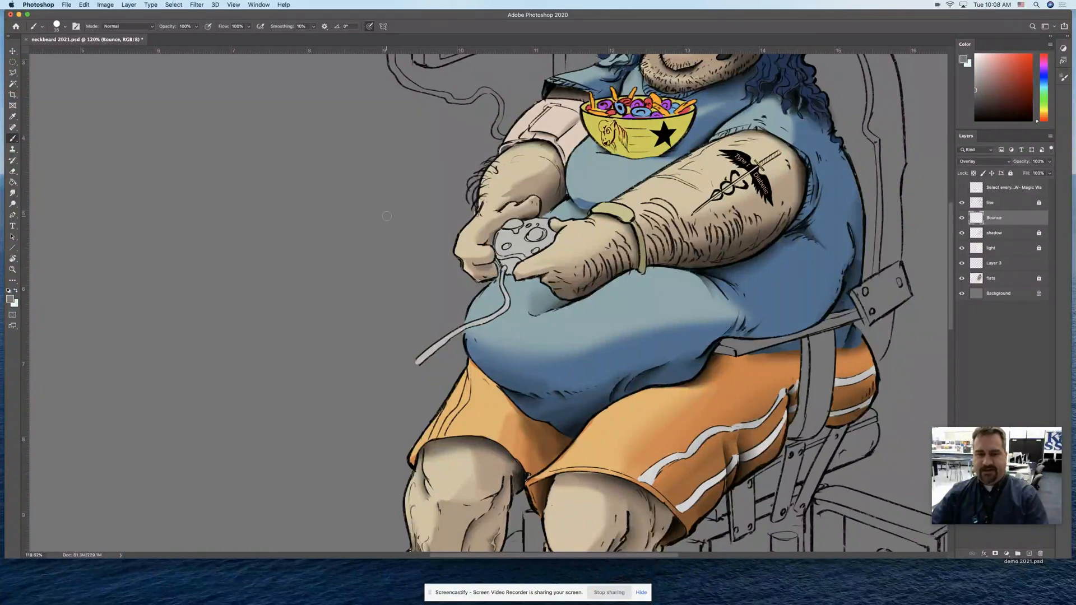
# Switch the brush to the Soft Round Pressure Size preset and lower its opacity to 23%
pyautogui.click(65, 27)
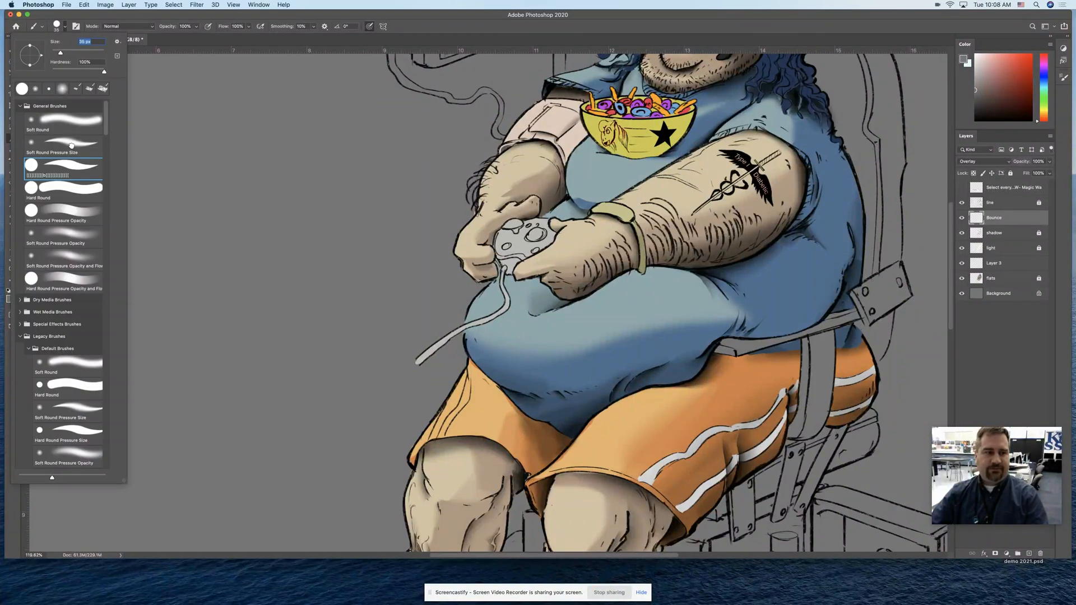
pyautogui.doubleClick(71, 145)
pyautogui.click(196, 27)
pyautogui.moveTo(187, 39); pyautogui.dragTo(164, 40)
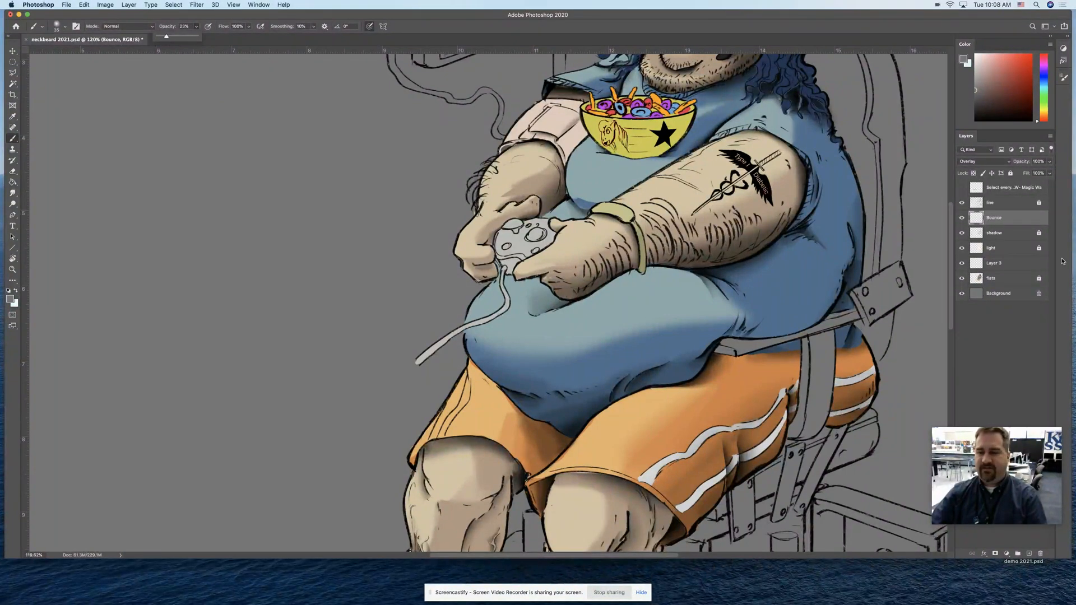
# Load the flats layer's artwork as a selection to confine painting to the character, and hide the selection outline
pyautogui.click(979, 282)
pyautogui.press('z')
pyautogui.moveTo(822, 270)
pyautogui.mouseDown()
pyautogui.moveTo(806, 283)
pyautogui.moveTo(736, 236)
pyautogui.mouseUp()
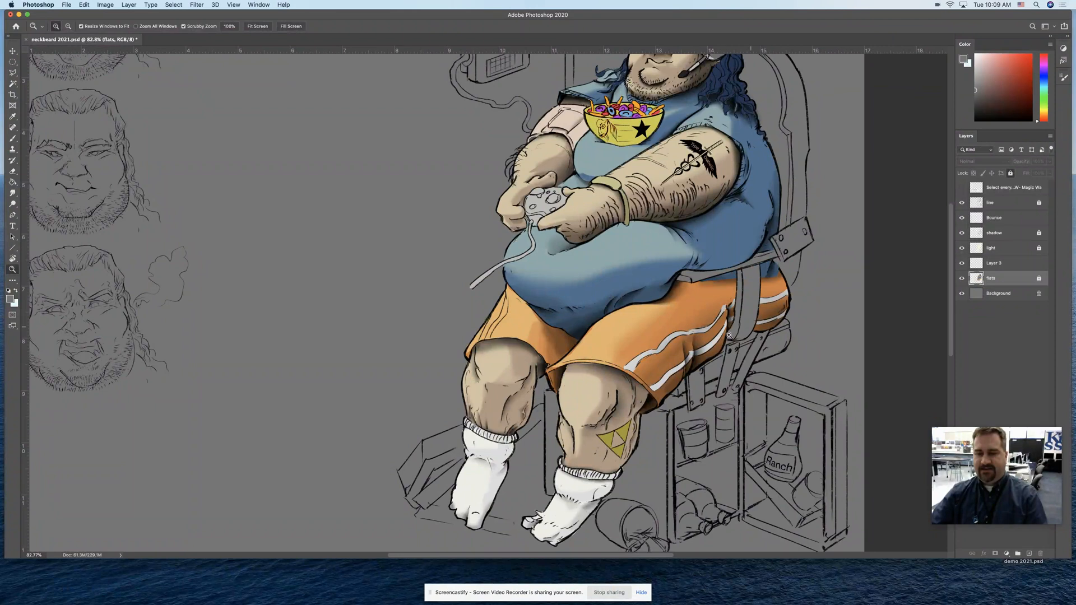
pyautogui.keyDown('super'); pyautogui.click(977, 279); pyautogui.keyUp('super')
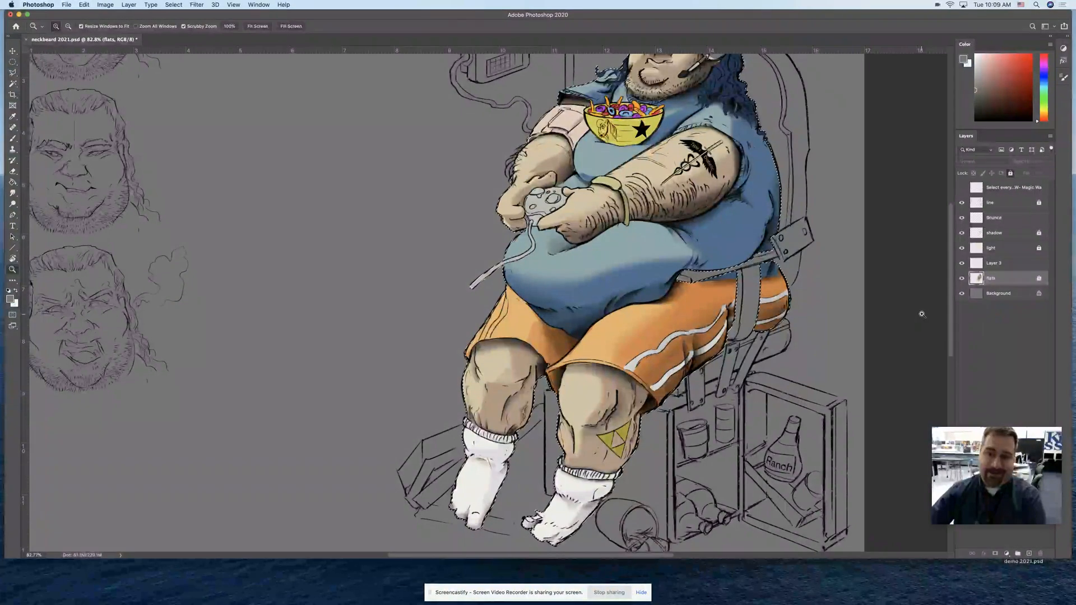
pyautogui.press('super+d')
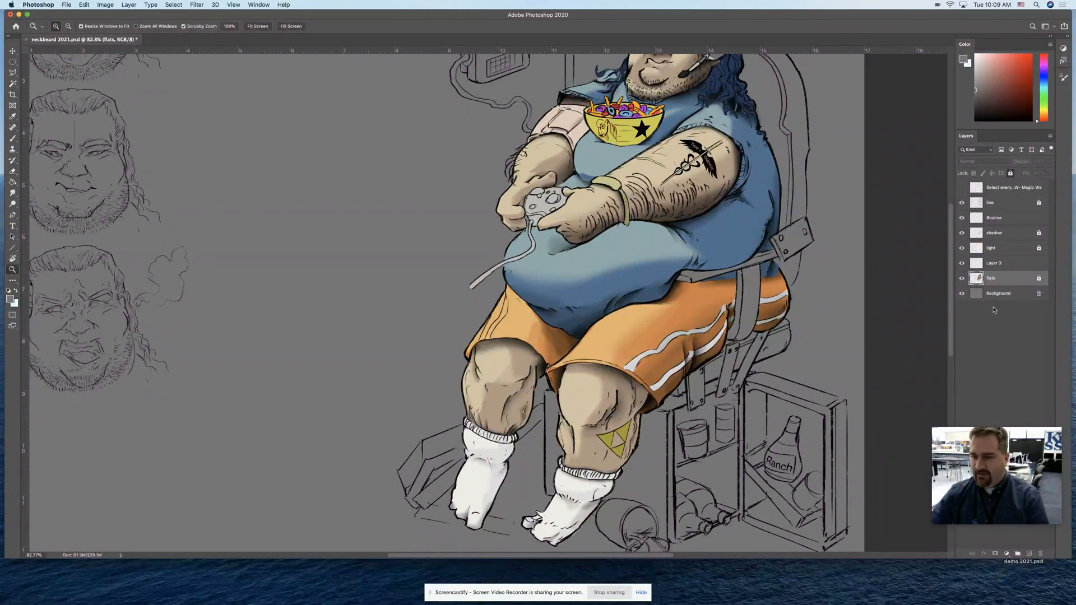
# Pick a bright light blue foreground colour and ready an enlarged brush on the Bounce layer
pyautogui.moveTo(1049, 88); pyautogui.dragTo(1046, 84)
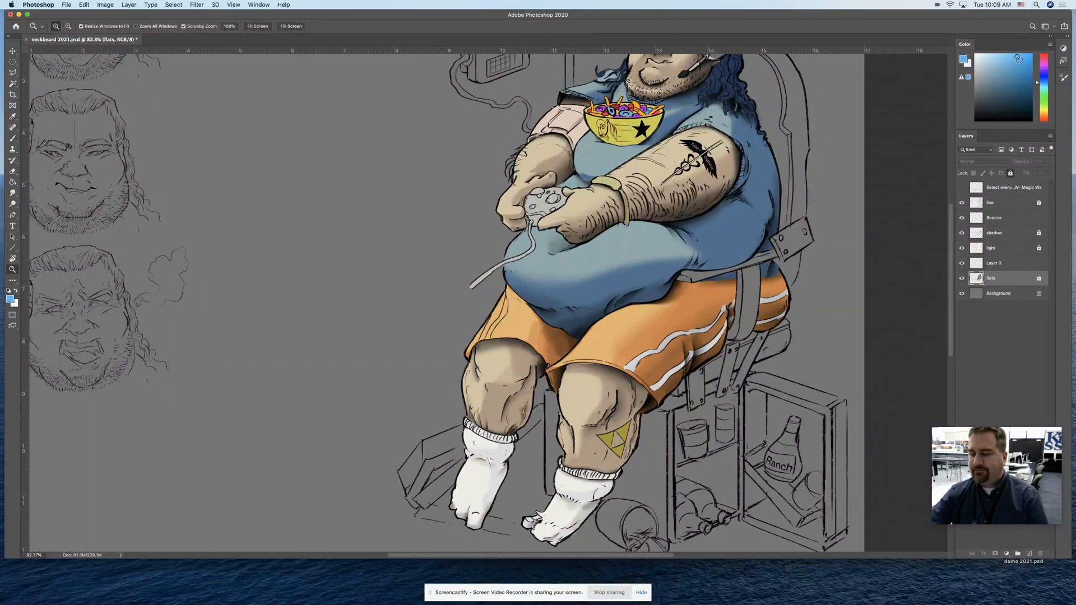
pyautogui.click(1001, 222)
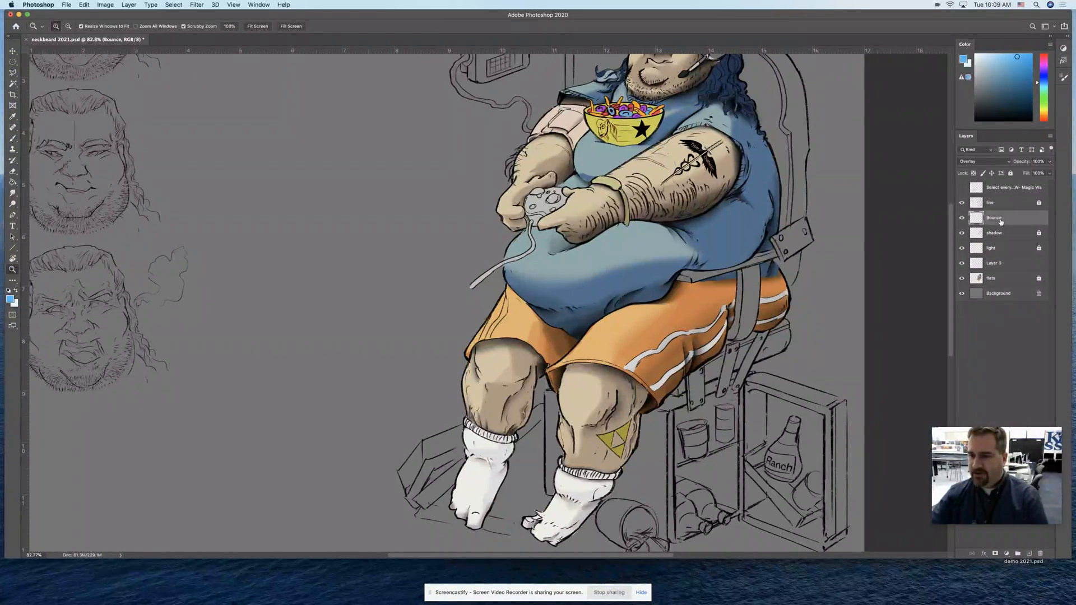
pyautogui.press('b')
pyautogui.press(']')
pyautogui.press(']')
pyautogui.press(']')
pyautogui.press(']')
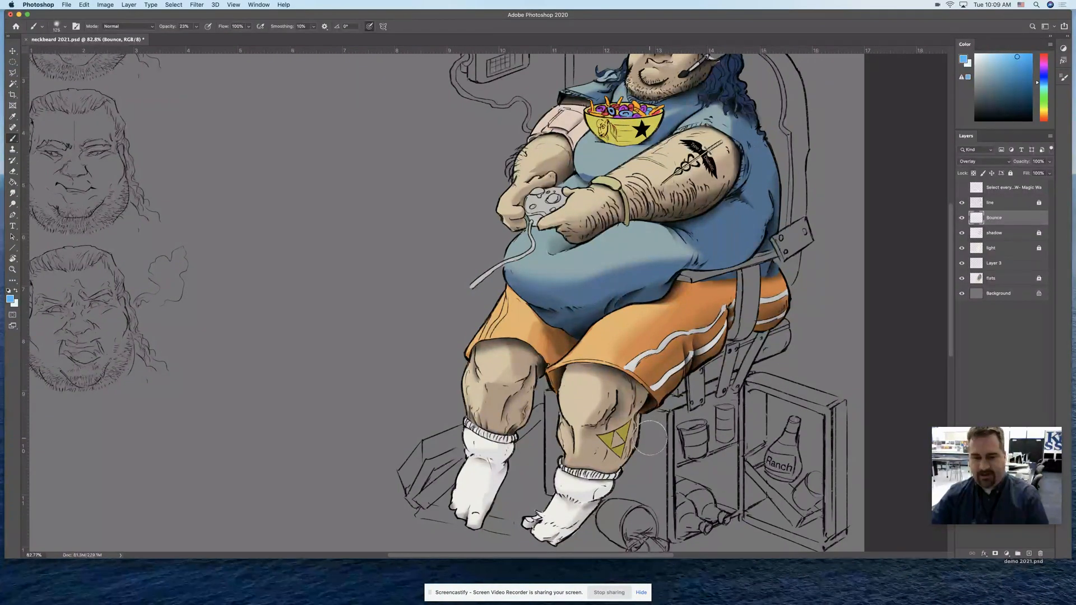
# Brush blue bounce light along the outer edge of the tattooed calf and set the Bounce layer's blend mode to Normal
pyautogui.moveTo(642, 426); pyautogui.dragTo(622, 472)
pyautogui.moveTo(652, 424); pyautogui.dragTo(634, 476)
pyautogui.moveTo(646, 433)
pyautogui.mouseDown()
pyautogui.moveTo(625, 490)
pyautogui.moveTo(661, 460)
pyautogui.moveTo(695, 459)
pyautogui.mouseUp()
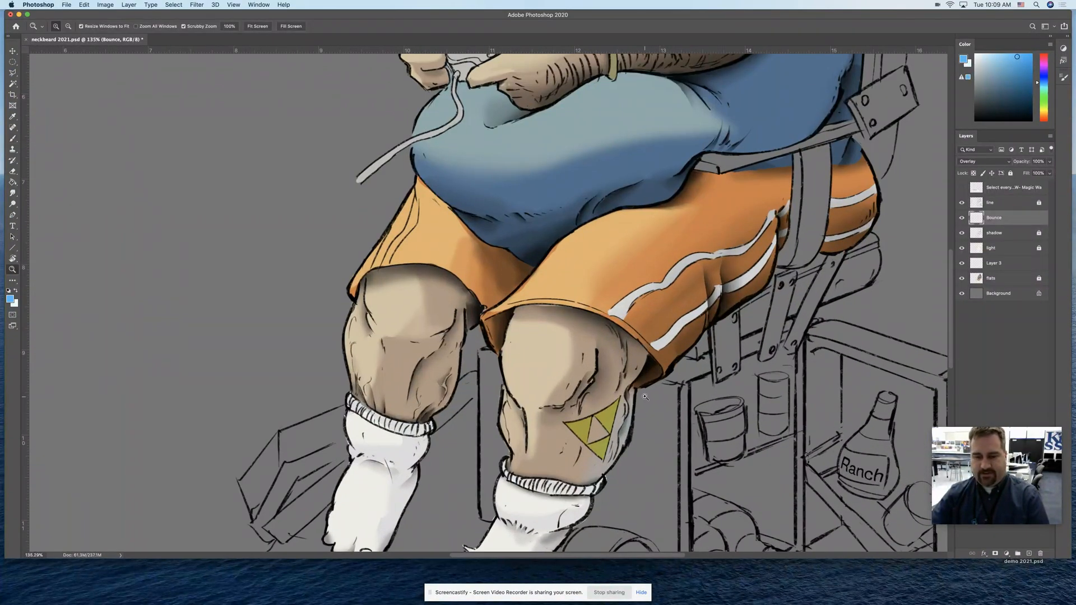
pyautogui.moveTo(643, 411)
pyautogui.mouseDown()
pyautogui.moveTo(621, 495)
pyautogui.moveTo(666, 413)
pyautogui.moveTo(615, 500)
pyautogui.mouseUp()
pyautogui.click(984, 162)
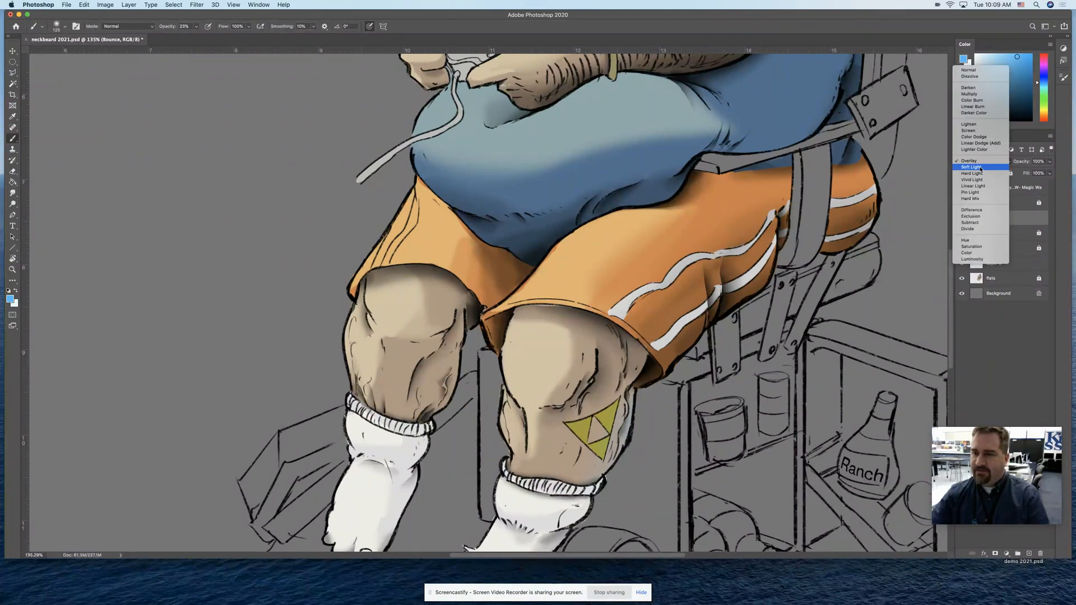
pyautogui.press('Return')
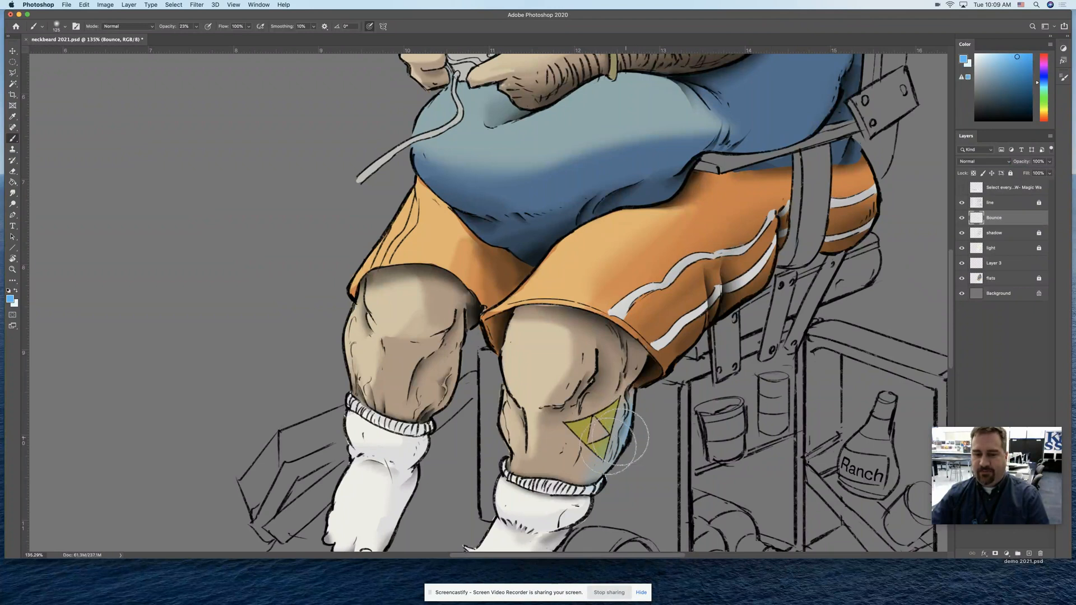
# Paint blue bounce light with a smaller brush along the back edge of the orange shorts beside the seat
pyautogui.press('z')
pyautogui.keyDown('alt'); pyautogui.click(691, 428); pyautogui.keyUp('alt')
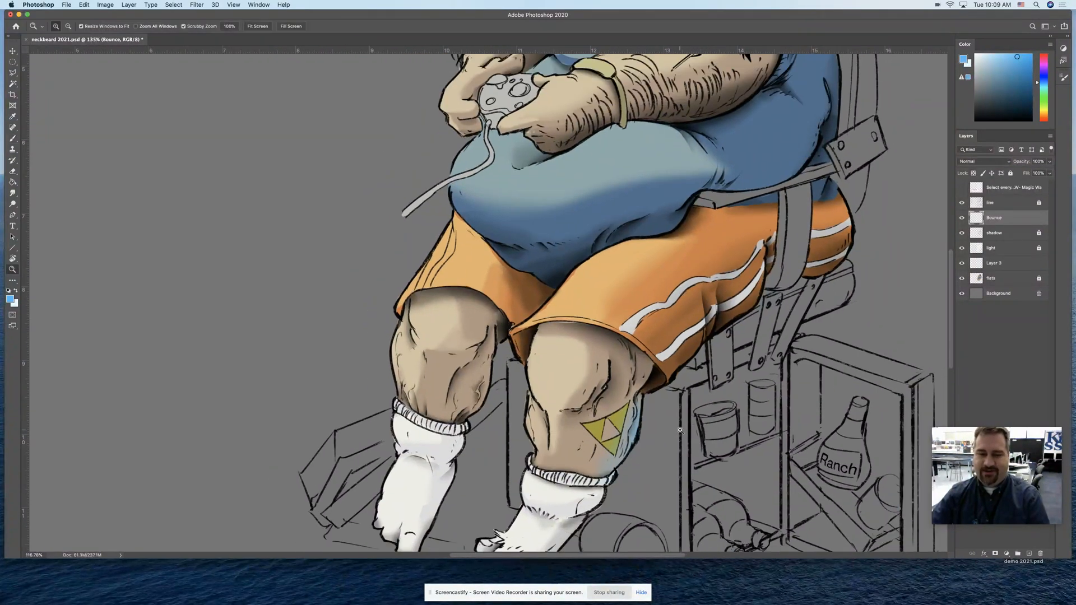
pyautogui.press('b')
pyautogui.press('[')
pyautogui.press('[')
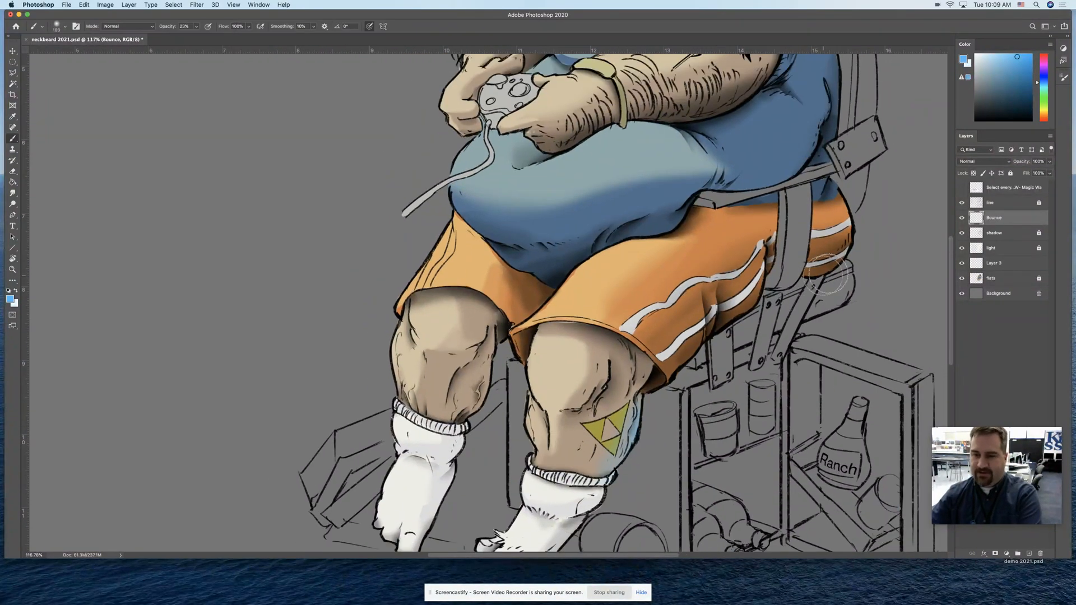
pyautogui.moveTo(860, 239)
pyautogui.mouseDown()
pyautogui.moveTo(814, 285)
pyautogui.moveTo(860, 228)
pyautogui.moveTo(846, 256)
pyautogui.moveTo(771, 295)
pyautogui.moveTo(855, 241)
pyautogui.moveTo(760, 288)
pyautogui.mouseUp()
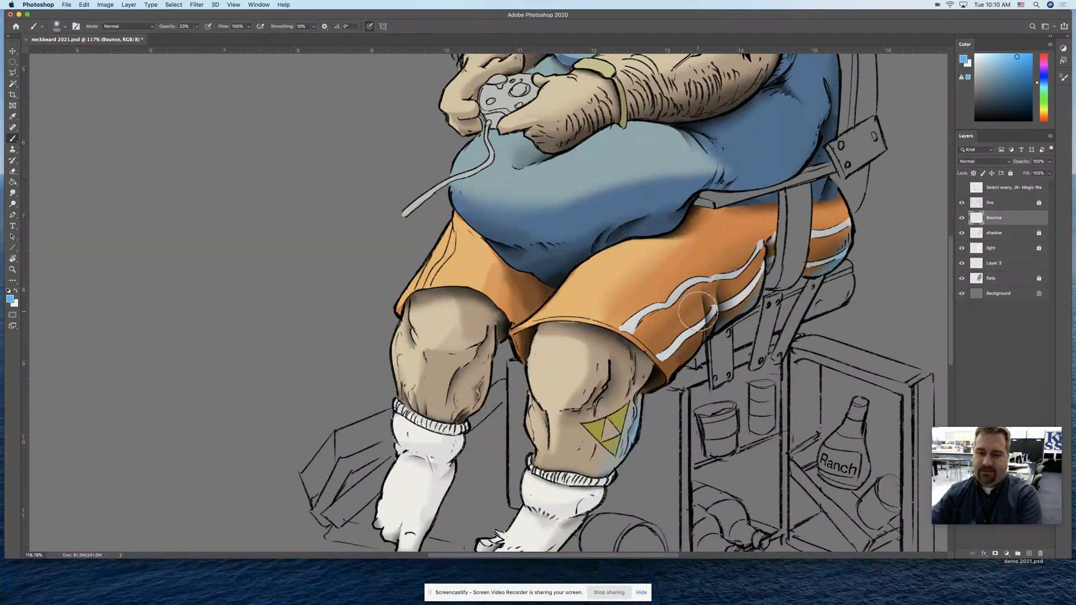
# Brush blue bounce light along the striped underside of the shorts down to the hem, varying the brush size to fit the folds
pyautogui.press('[')
pyautogui.press('[')
pyautogui.press('[')
pyautogui.press('[')
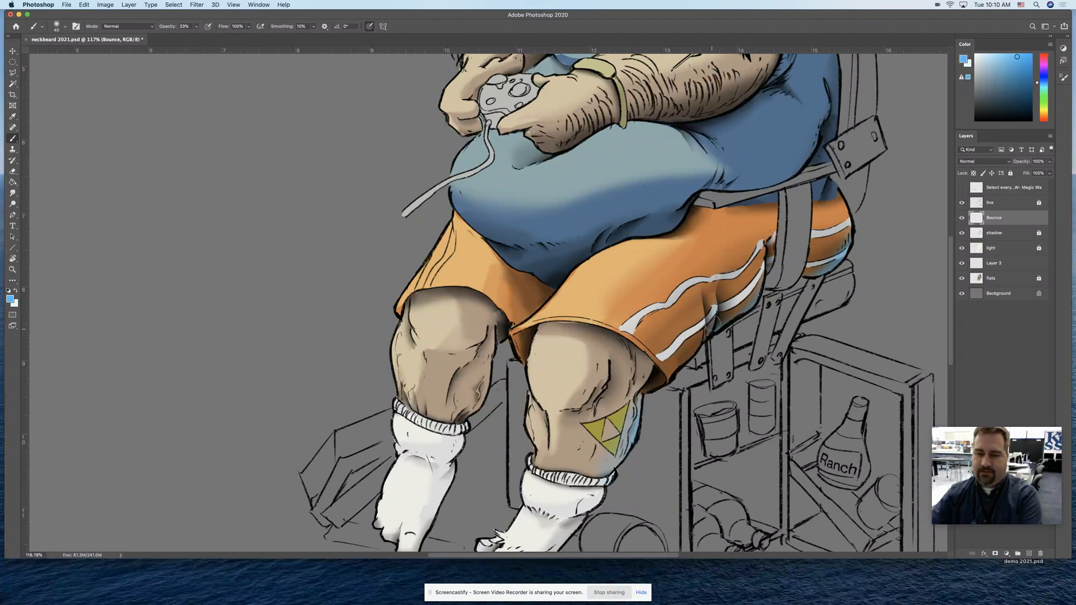
pyautogui.press(']')
pyautogui.press(']')
pyautogui.press(']')
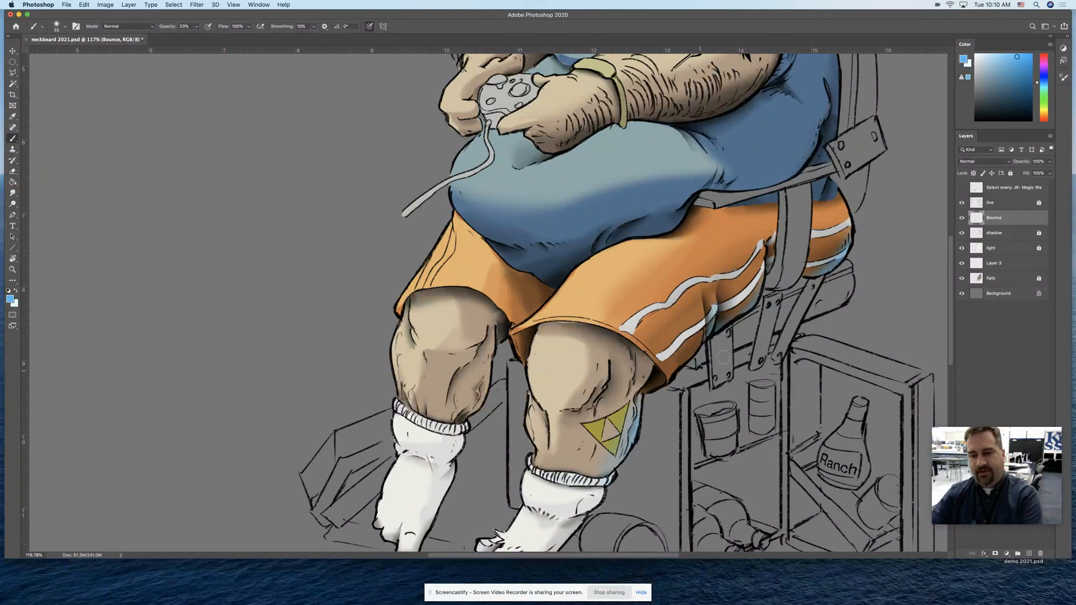
pyautogui.press(']')
pyautogui.press(']')
pyautogui.press('[')
pyautogui.press('[')
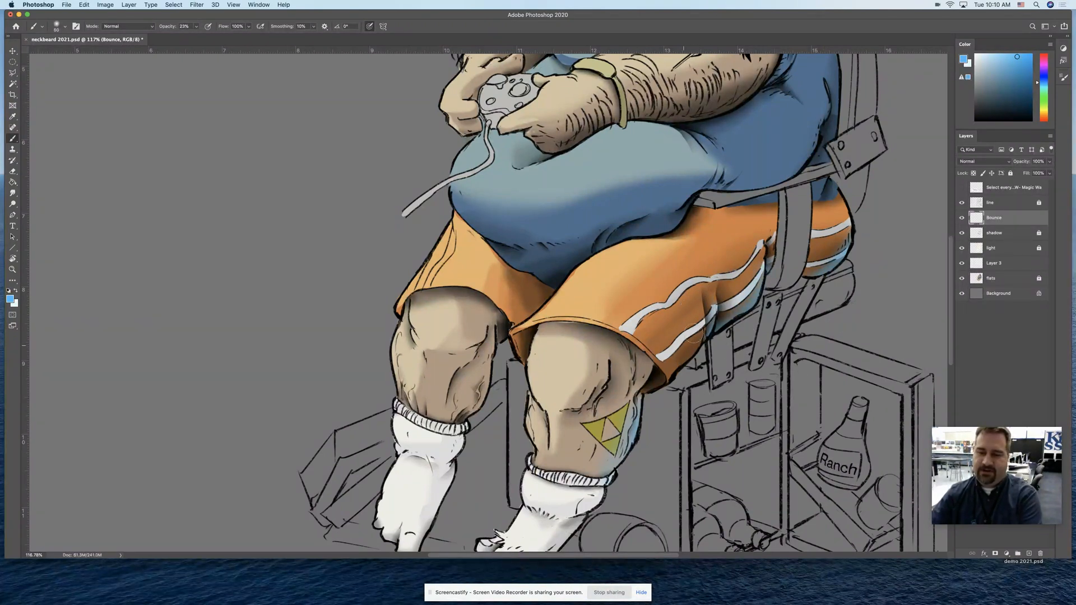
pyautogui.press(']')
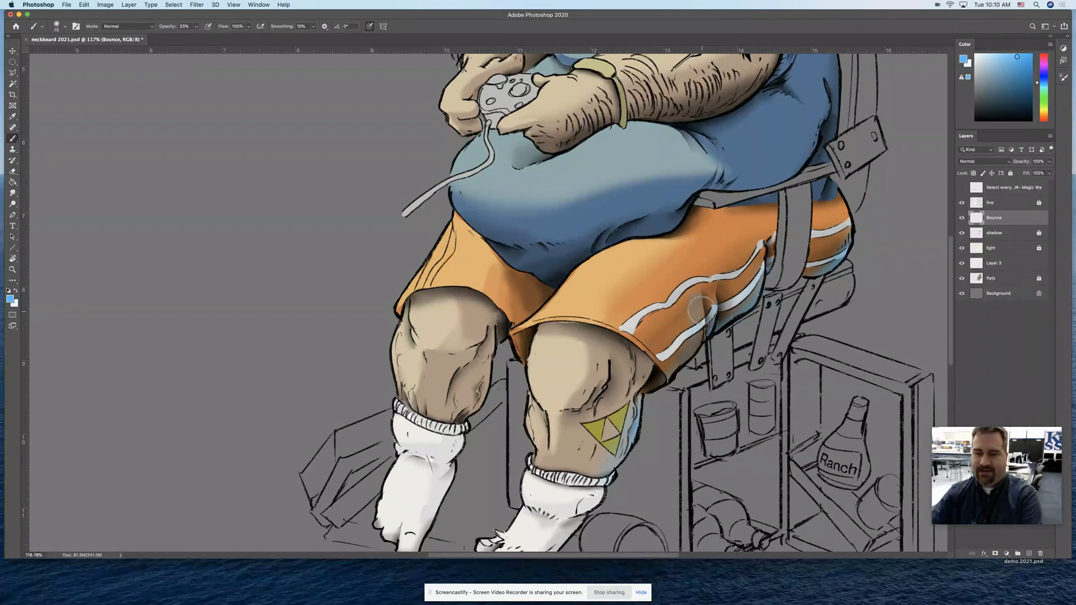
pyautogui.press('[')
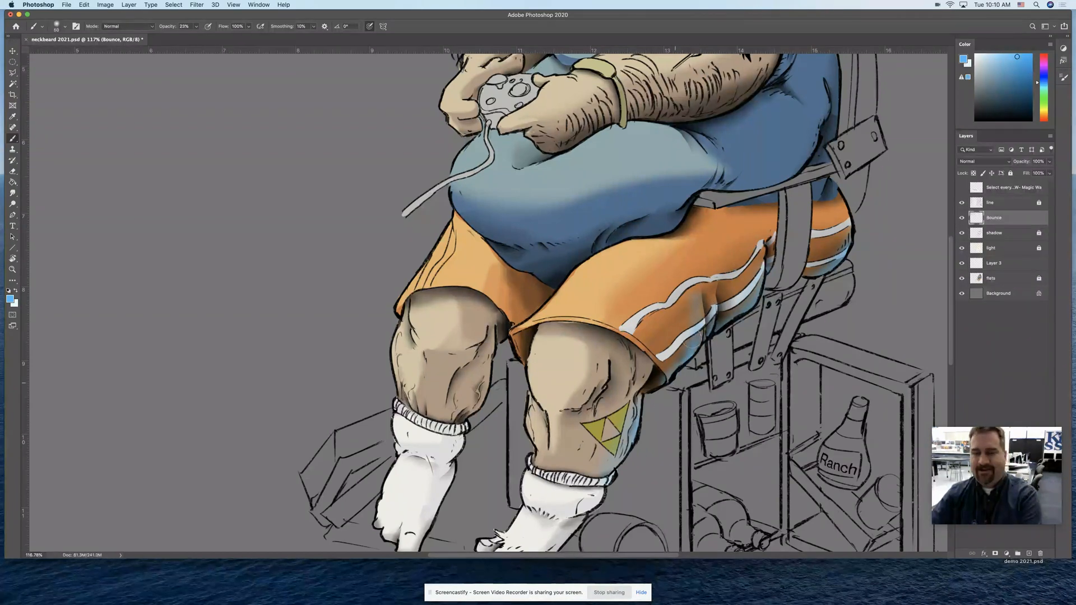
# Set the Eraser to the Soft Round Pressure Size preset, shrink it and clean up excess blue around the shorts' hem
pyautogui.press('e')
pyautogui.press('[')
pyautogui.press('[')
pyautogui.click(64, 26)
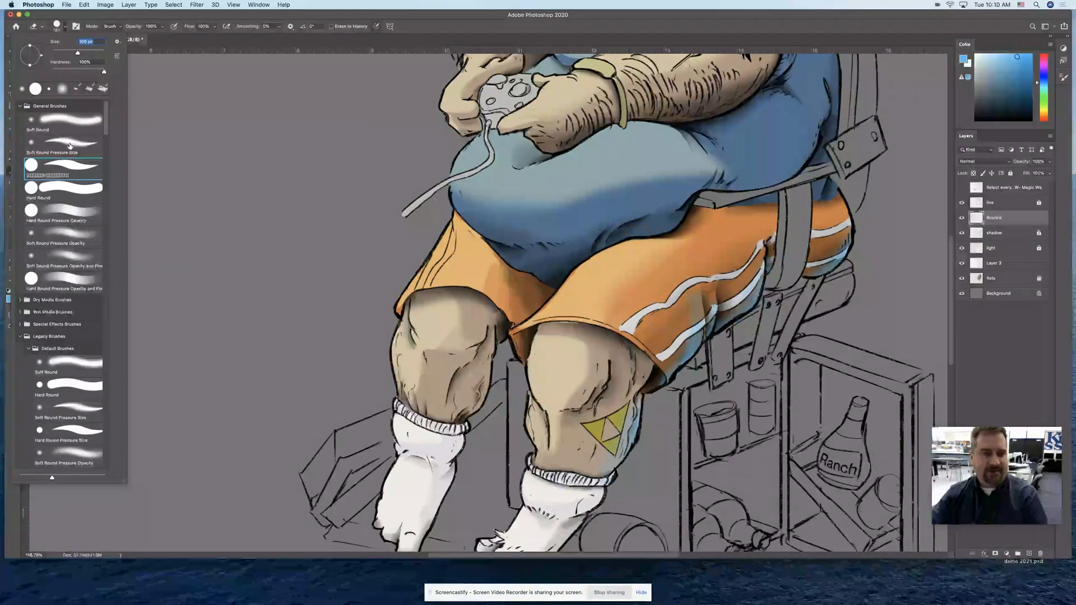
pyautogui.doubleClick(103, 146)
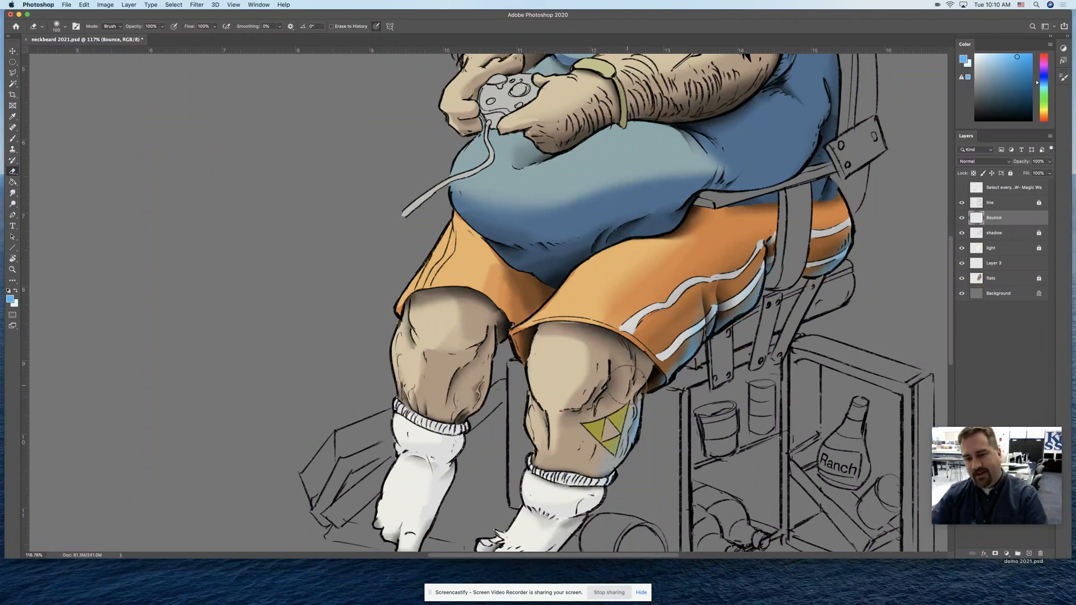
pyautogui.press('[')
pyautogui.press('[')
pyautogui.press('[')
pyautogui.press('[')
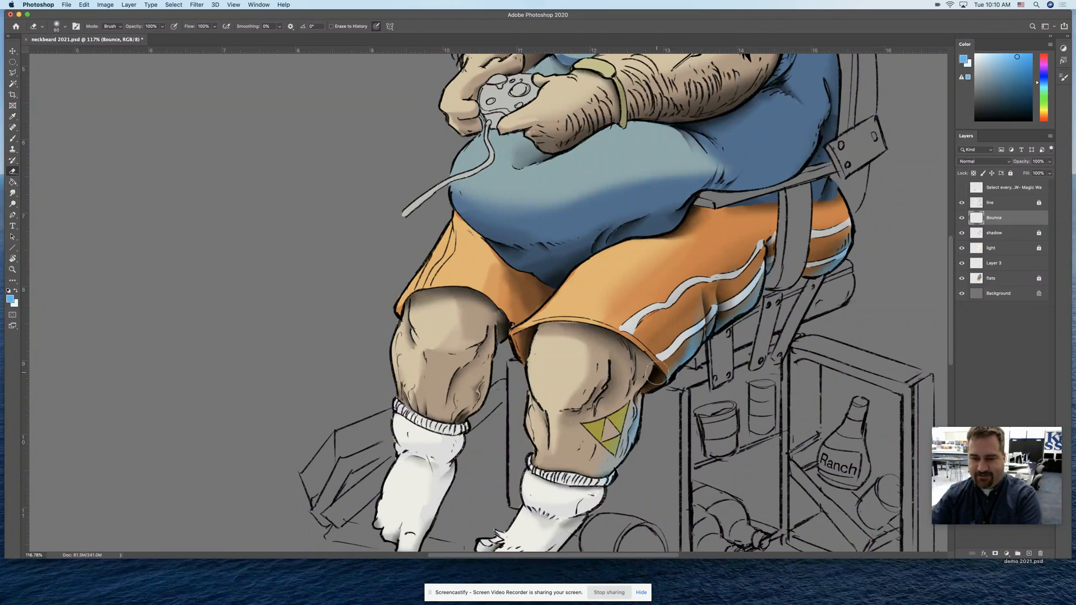
pyautogui.press('[')
pyautogui.press('[')
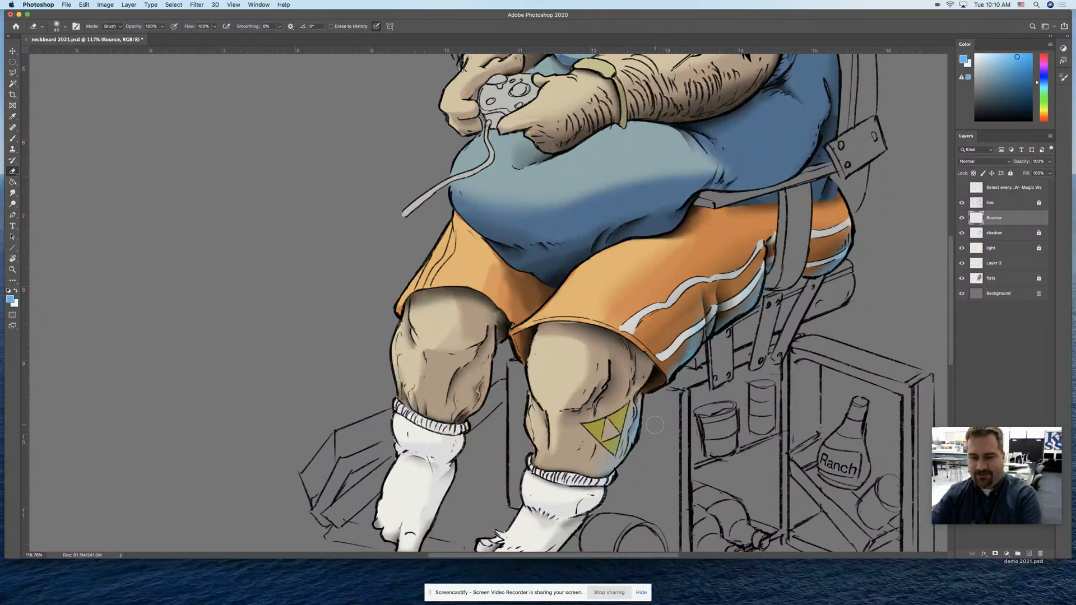
# Paint blue bounce light down the outer edge of the tattooed leg's white sock
pyautogui.press('z')
pyautogui.moveTo(670, 446); pyautogui.dragTo(655, 432)
pyautogui.press('b')
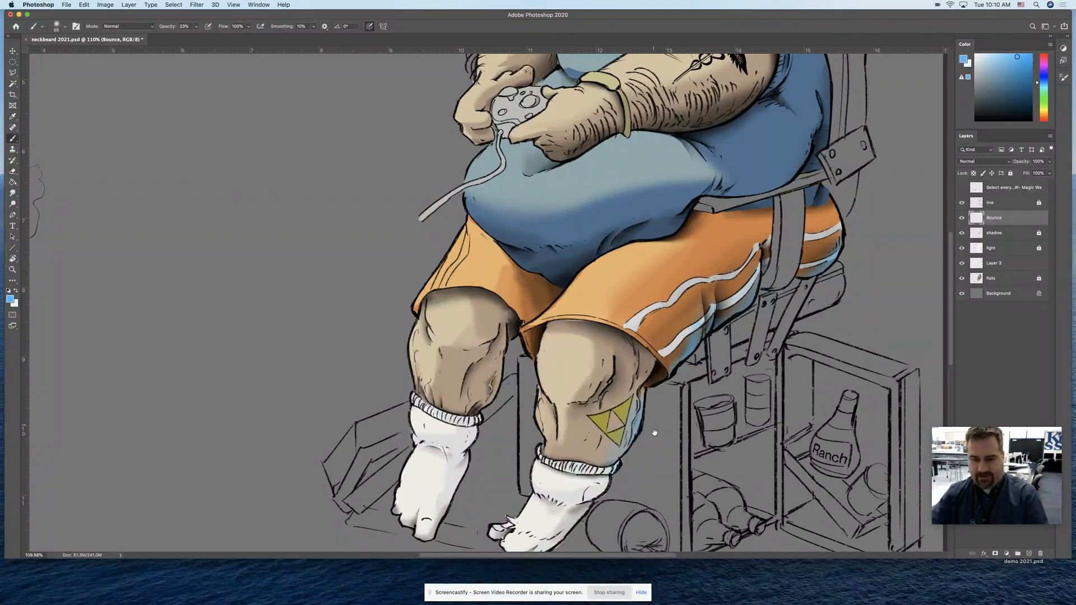
pyautogui.scroll(-5, 654, 432)
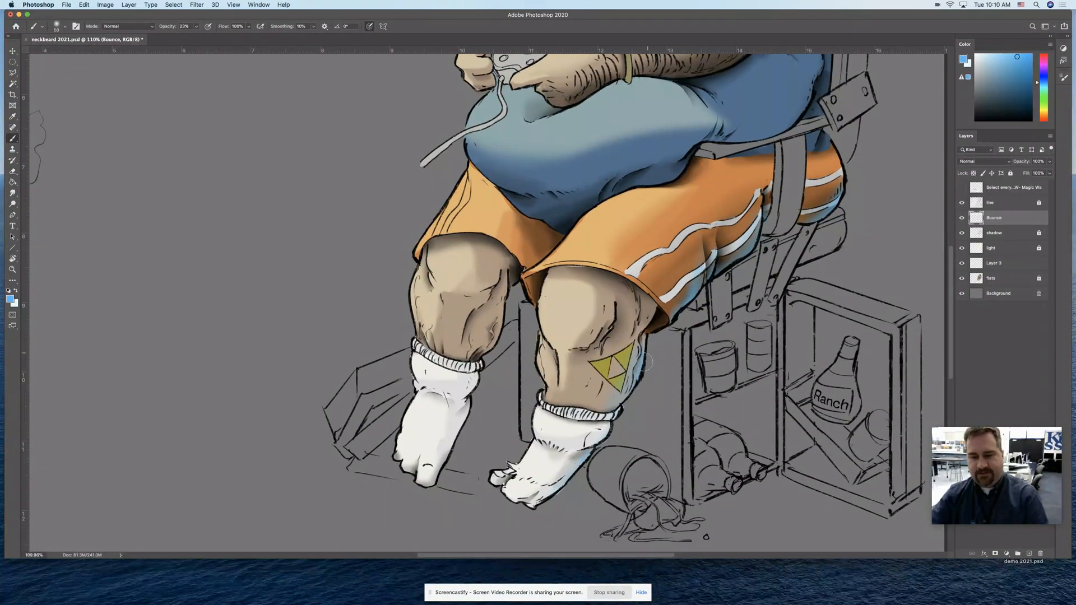
# Brush blue bounce light down the shadowed edge of the untattooed calf with a larger brush
pyautogui.press(']')
pyautogui.press(']')
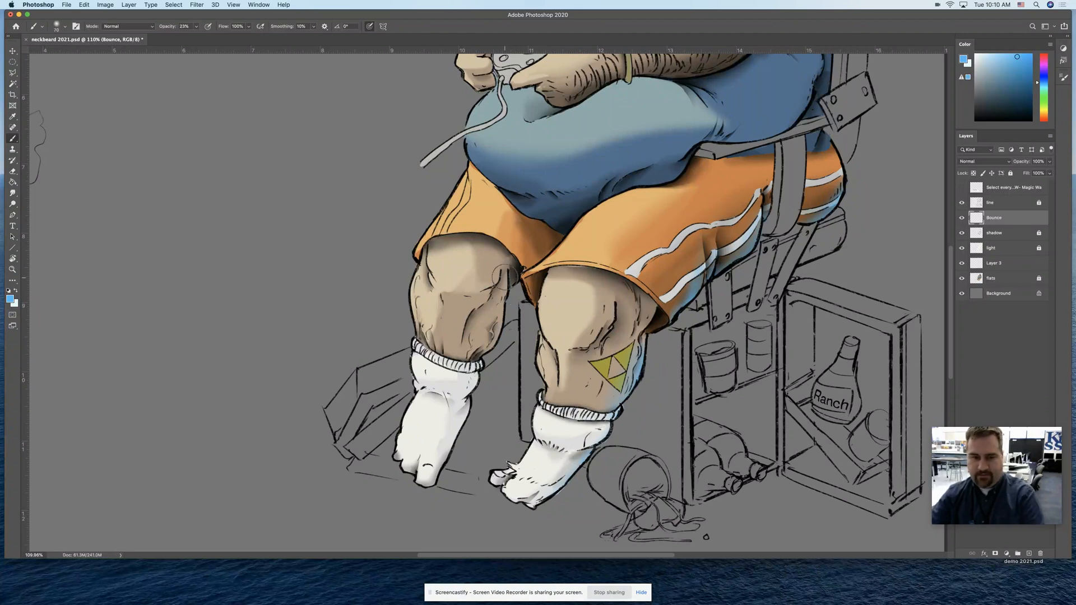
pyautogui.moveTo(510, 282); pyautogui.dragTo(481, 361)
pyautogui.moveTo(509, 303); pyautogui.dragTo(480, 369)
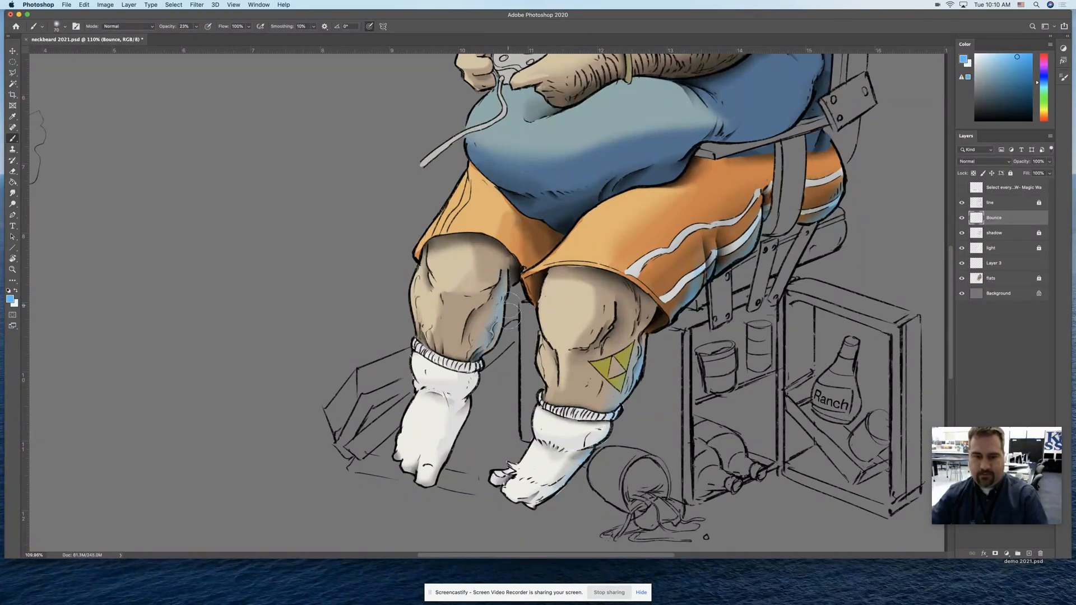
# Erase the excess blue from the untattooed calf to leave a thin rim, and set a smaller eraser to 30% opacity
pyautogui.press('e')
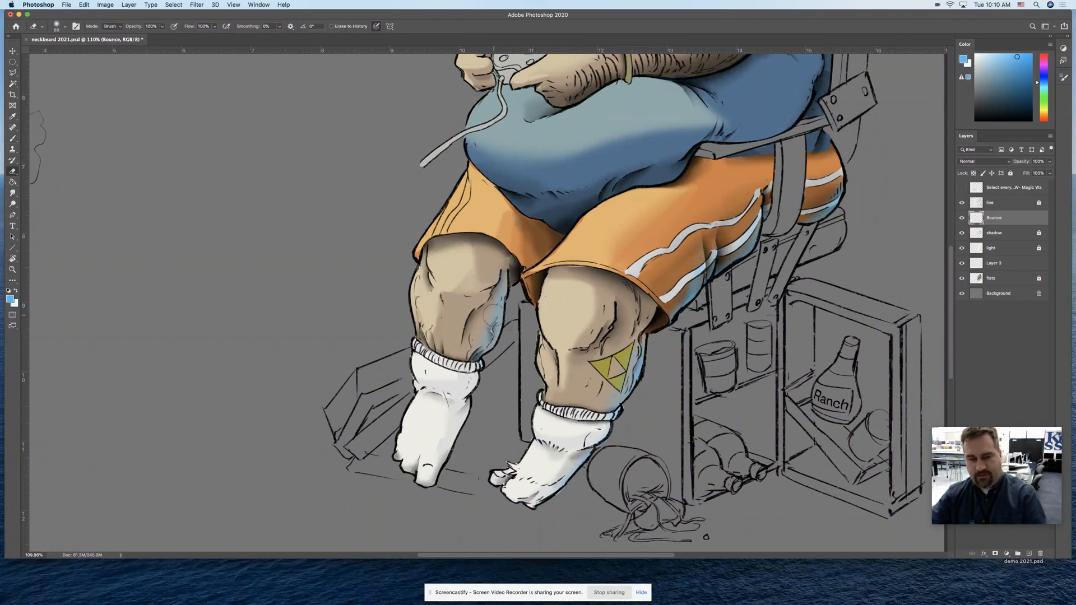
pyautogui.moveTo(494, 264); pyautogui.dragTo(479, 329)
pyautogui.moveTo(492, 274); pyautogui.dragTo(504, 271)
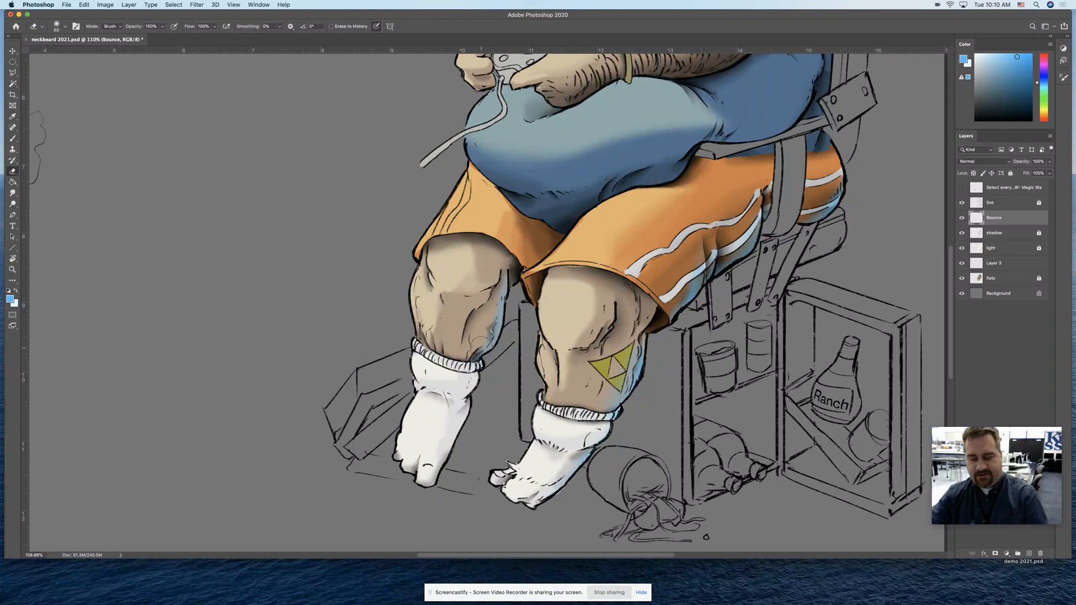
pyautogui.press('3')
pyautogui.press('[')
pyautogui.press('[')
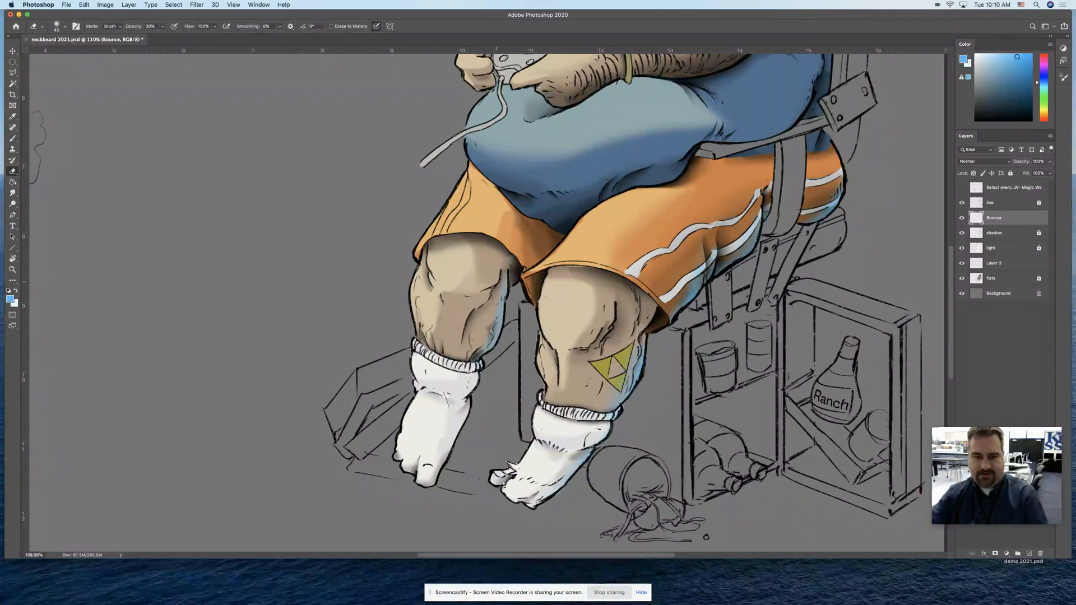
# Paint blue bounce light along the edge of the untattooed leg's sock and soften it with the Eraser
pyautogui.press('b')
pyautogui.moveTo(489, 370); pyautogui.dragTo(431, 508)
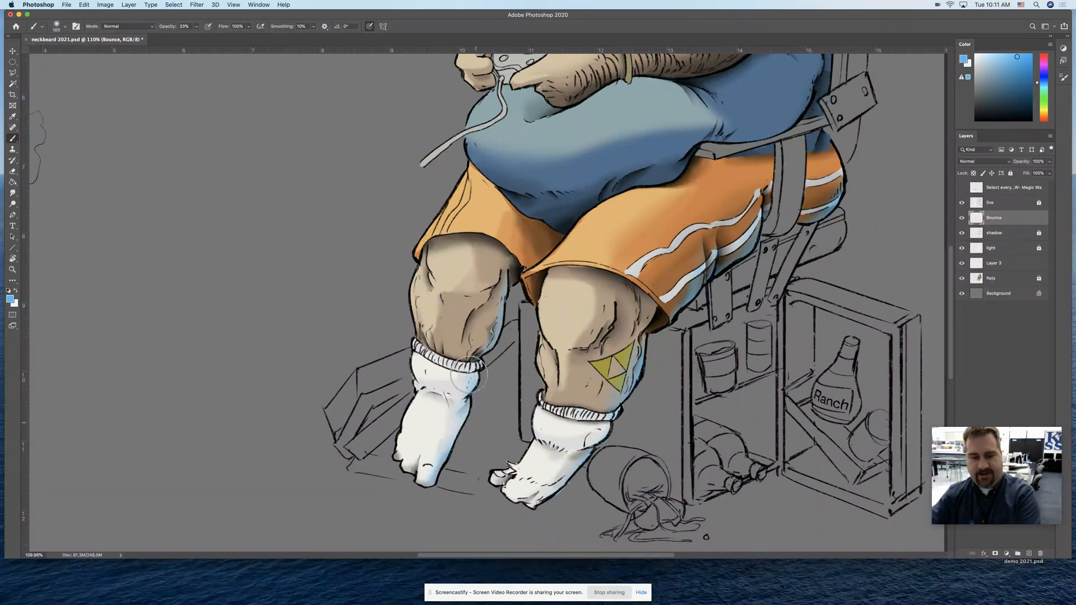
pyautogui.press('e')
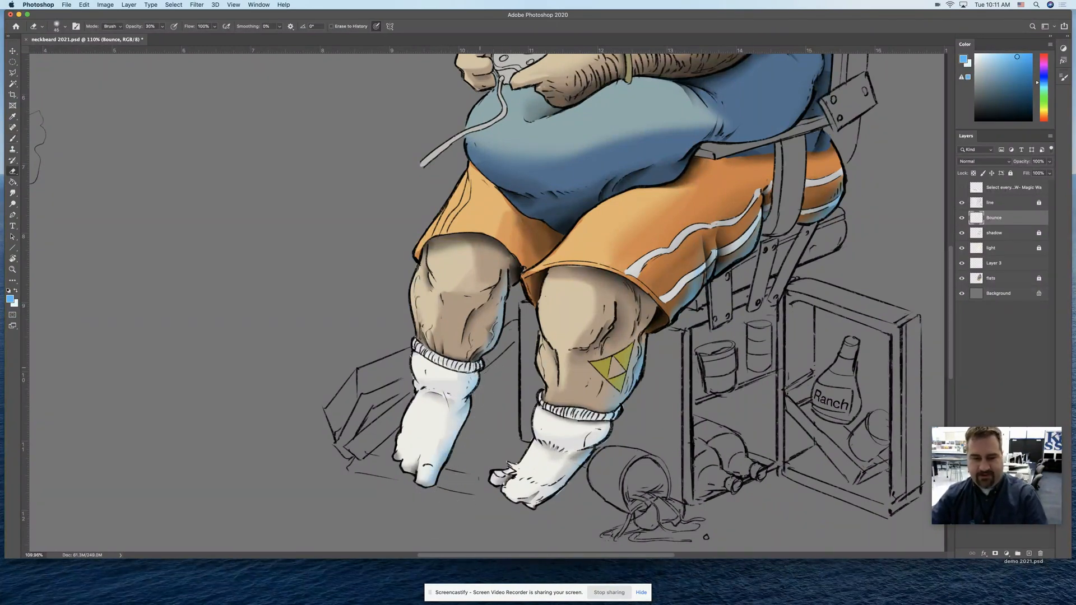
pyautogui.press('z')
pyautogui.moveTo(470, 441)
pyautogui.mouseDown()
pyautogui.moveTo(455, 441)
pyautogui.moveTo(470, 441)
pyautogui.mouseUp()
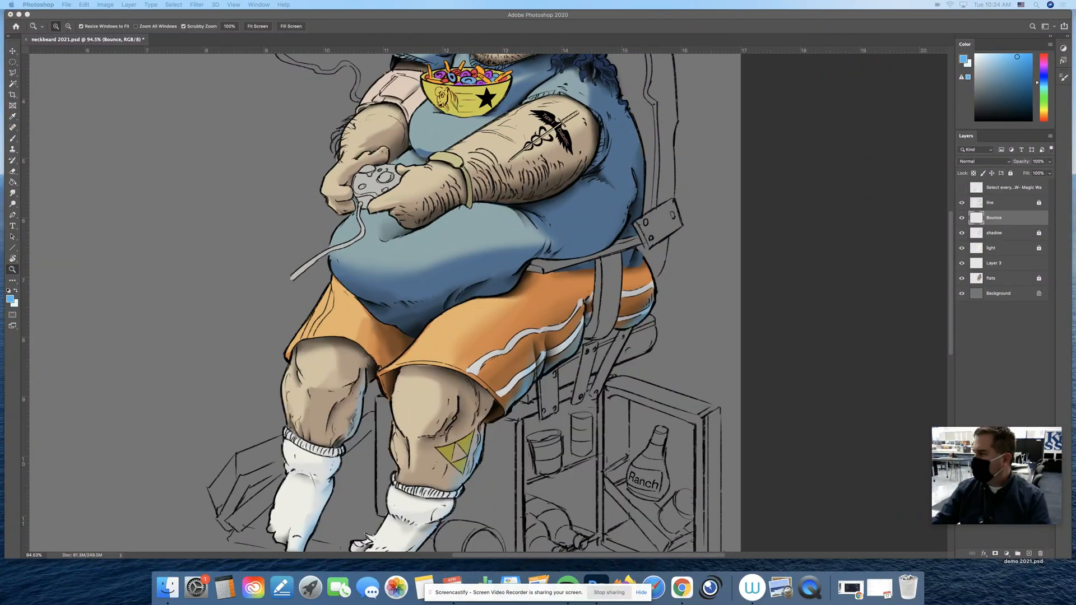
# Select the shirt's side above the seat belt with the freehand Lasso, following the shirt's lower edge
pyautogui.moveTo(765, 27); pyautogui.dragTo(764, 27)
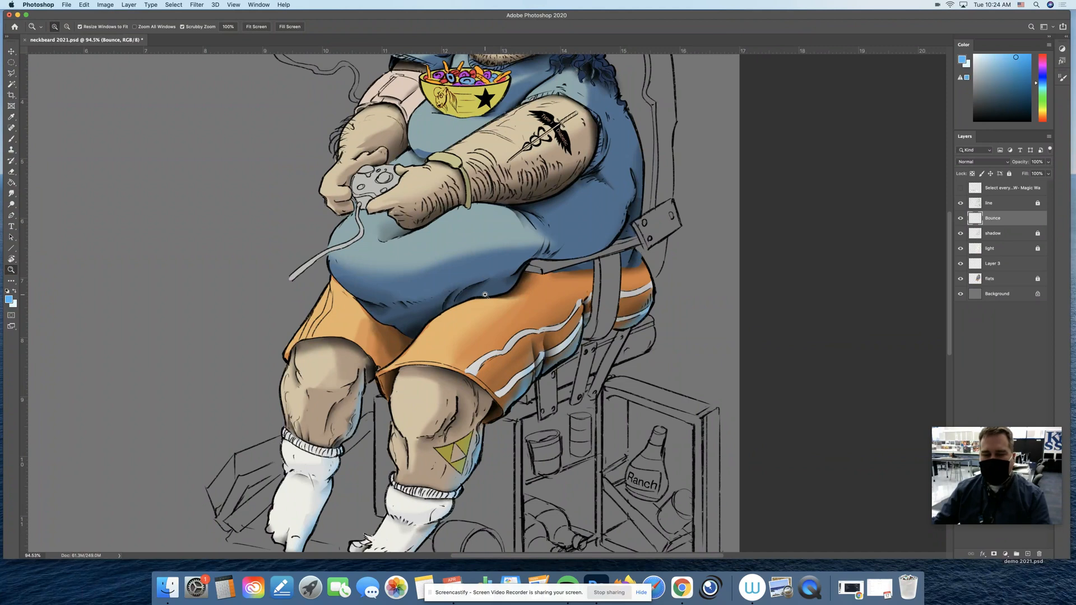
pyautogui.click(1005, 279)
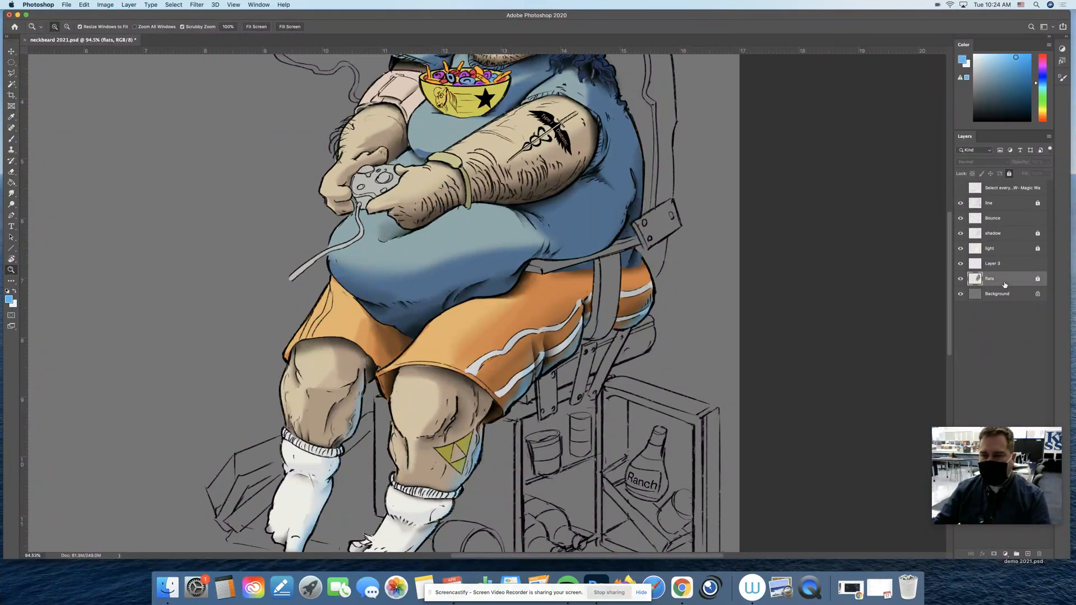
pyautogui.press('l')
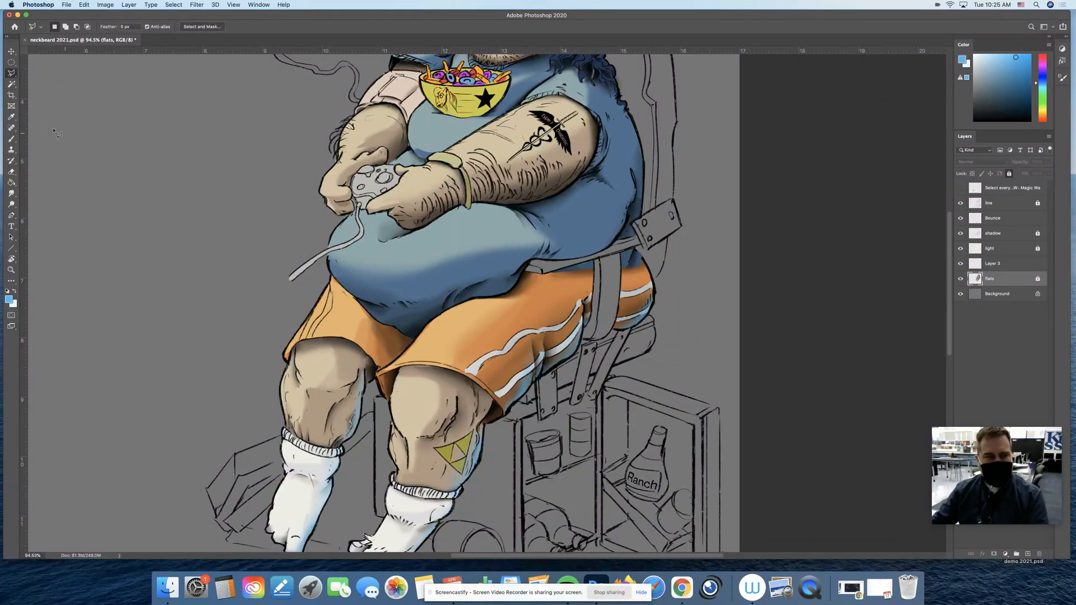
pyautogui.rightClick(11, 73)
pyautogui.click(44, 72)
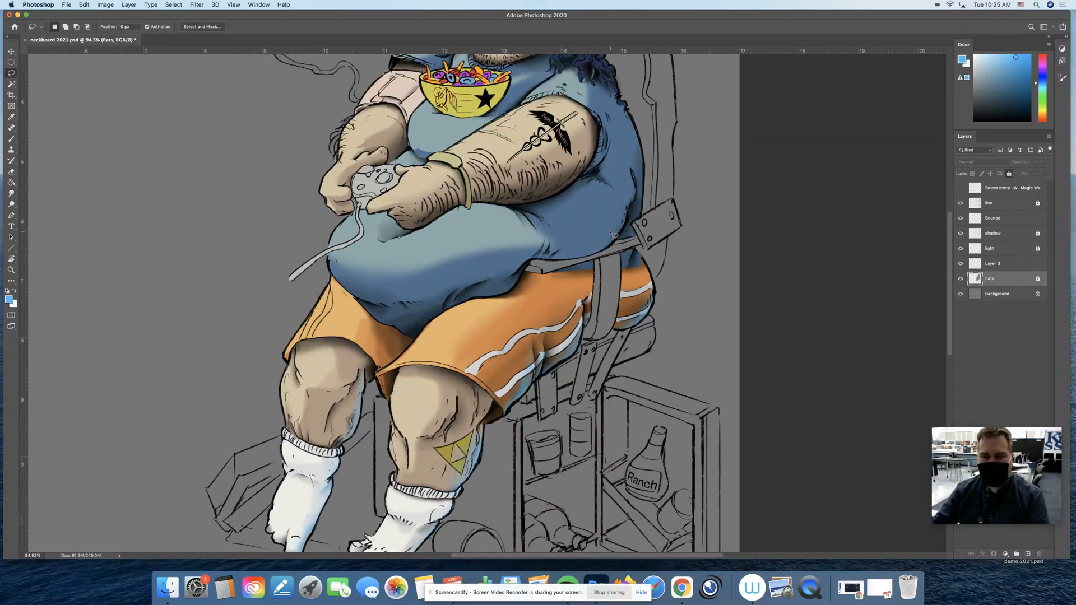
pyautogui.moveTo(631, 206)
pyautogui.mouseDown()
pyautogui.moveTo(613, 247)
pyautogui.moveTo(561, 263)
pyautogui.mouseUp()
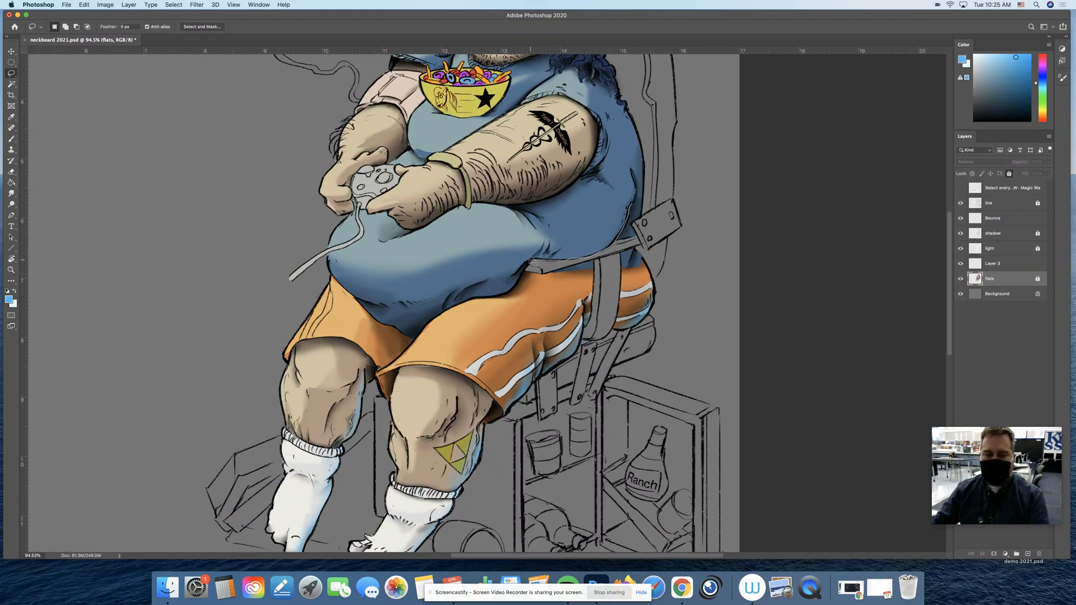
pyautogui.moveTo(519, 274)
pyautogui.mouseDown()
pyautogui.moveTo(521, 109)
pyautogui.moveTo(897, 98)
pyautogui.mouseUp()
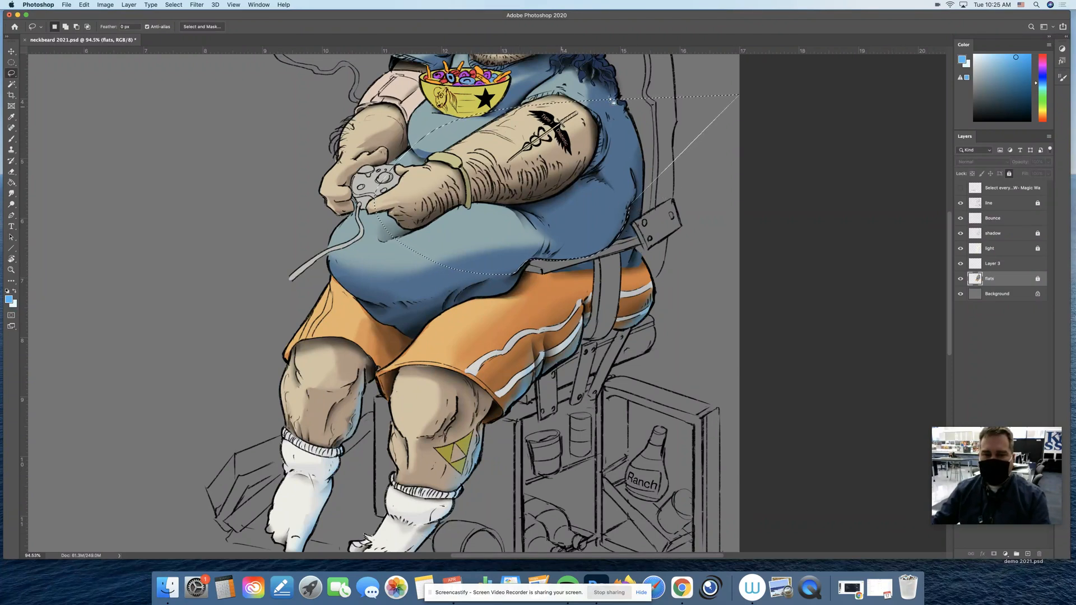
# Brush blue bounce light on the Bounce layer along the shirt's edge above the belt with a larger brush, and clear the selection
pyautogui.press('z')
pyautogui.moveTo(589, 241); pyautogui.dragTo(600, 238)
pyautogui.press('b')
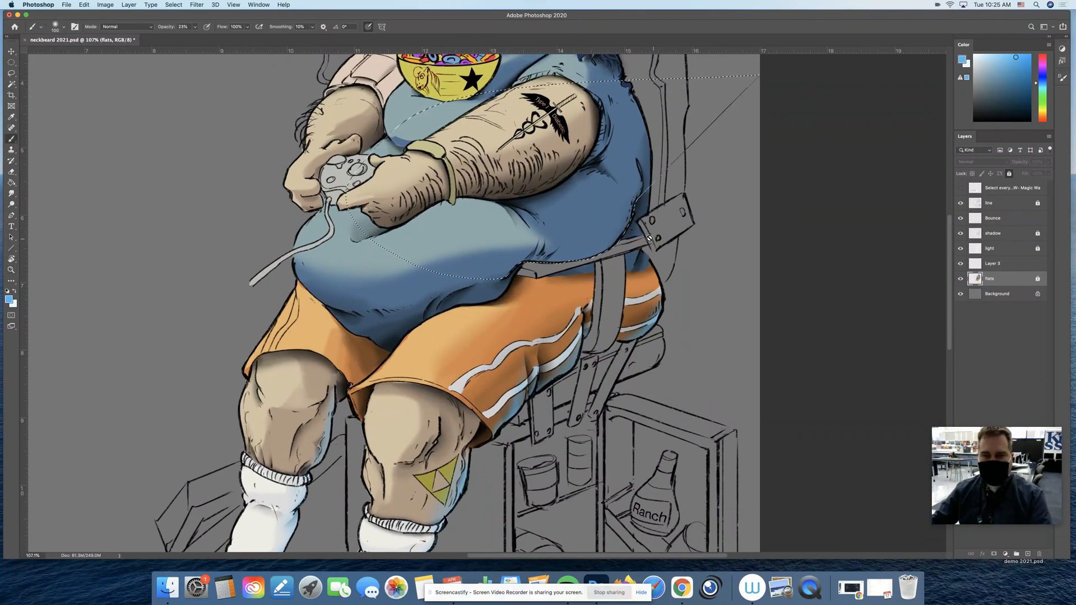
pyautogui.click(1008, 235)
pyautogui.click(1003, 218)
pyautogui.press(']')
pyautogui.press(']')
pyautogui.press(']')
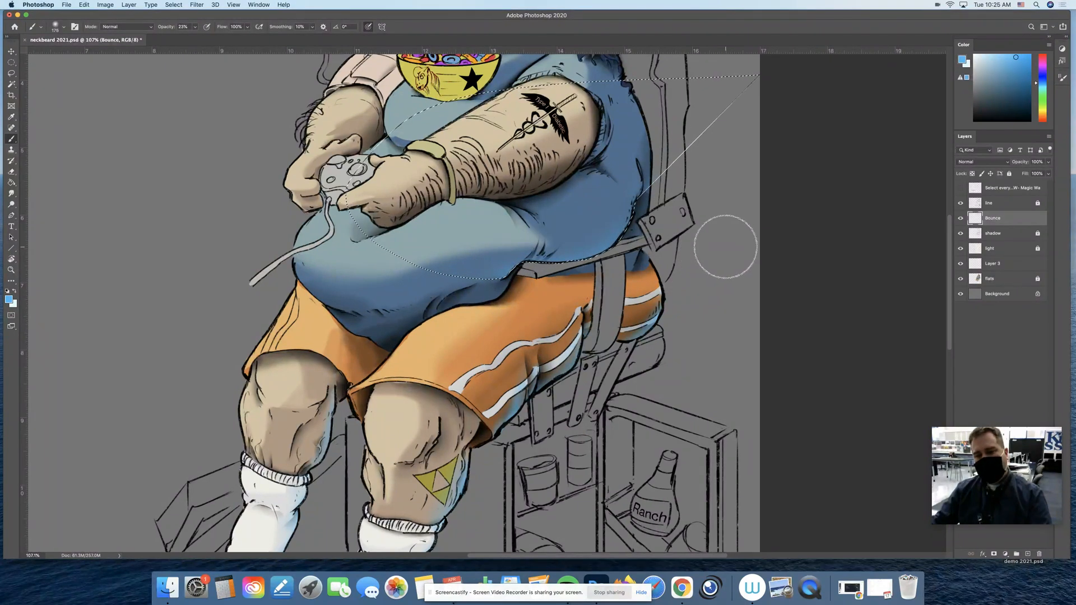
pyautogui.press('super+d')
# Trim the bounce light on the shirt's side with the Eraser at 100% opacity
pyautogui.press('e')
pyautogui.press('0')
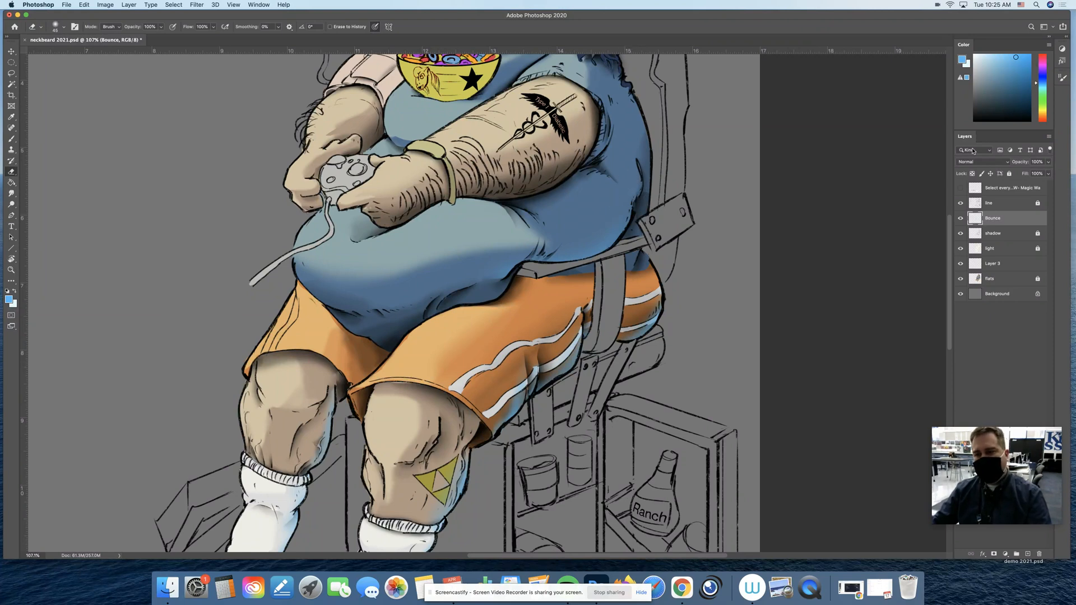
pyautogui.press('z')
pyautogui.moveTo(662, 231); pyautogui.dragTo(712, 230)
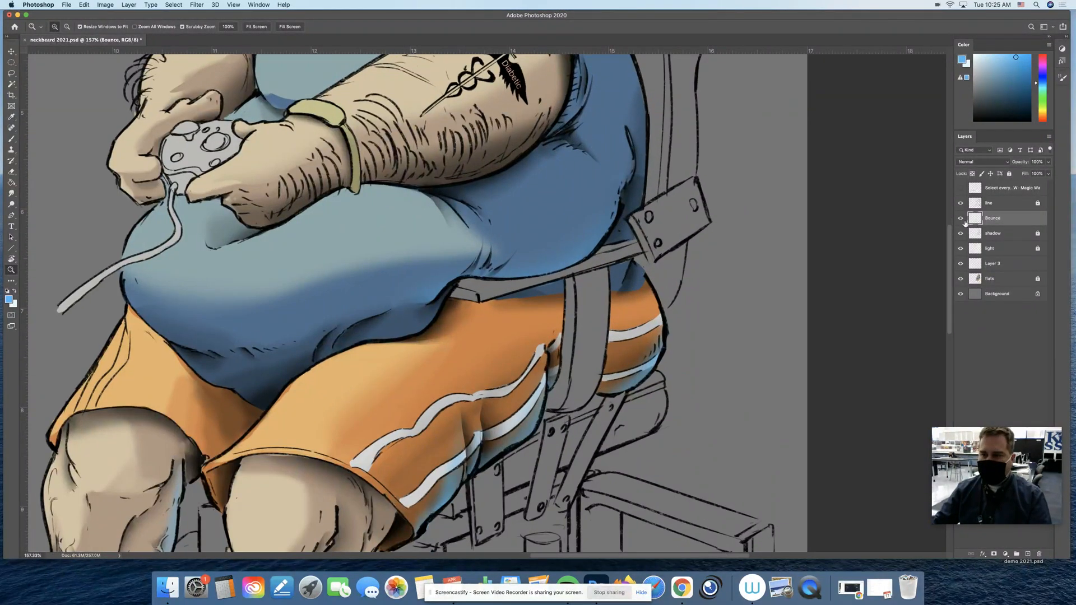
pyautogui.press('e')
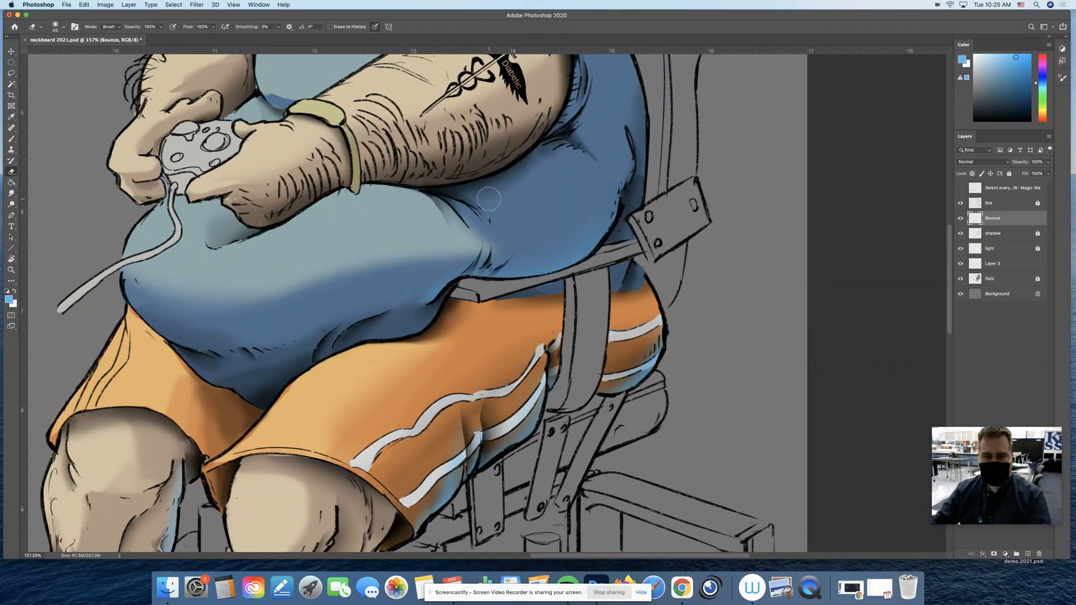
# Compare the artwork with the Bounce layer hidden and shown
pyautogui.click(962, 220)
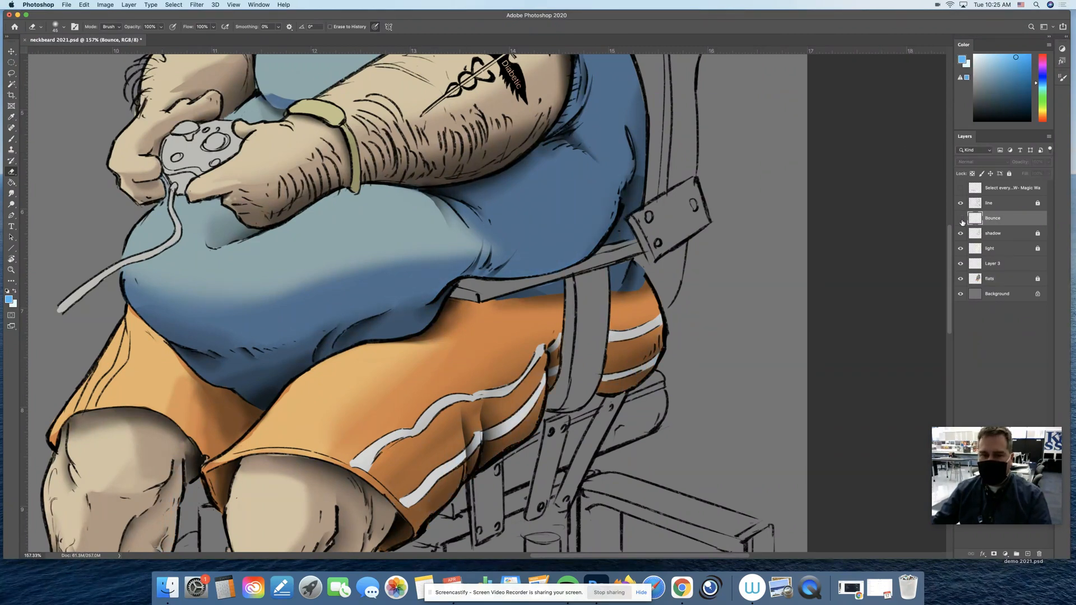
pyautogui.click(961, 220)
pyautogui.click(962, 219)
pyautogui.click(961, 219)
pyautogui.click(961, 219)
pyautogui.click(961, 219)
pyautogui.click(961, 219)
pyautogui.press('l')
pyautogui.click(962, 219)
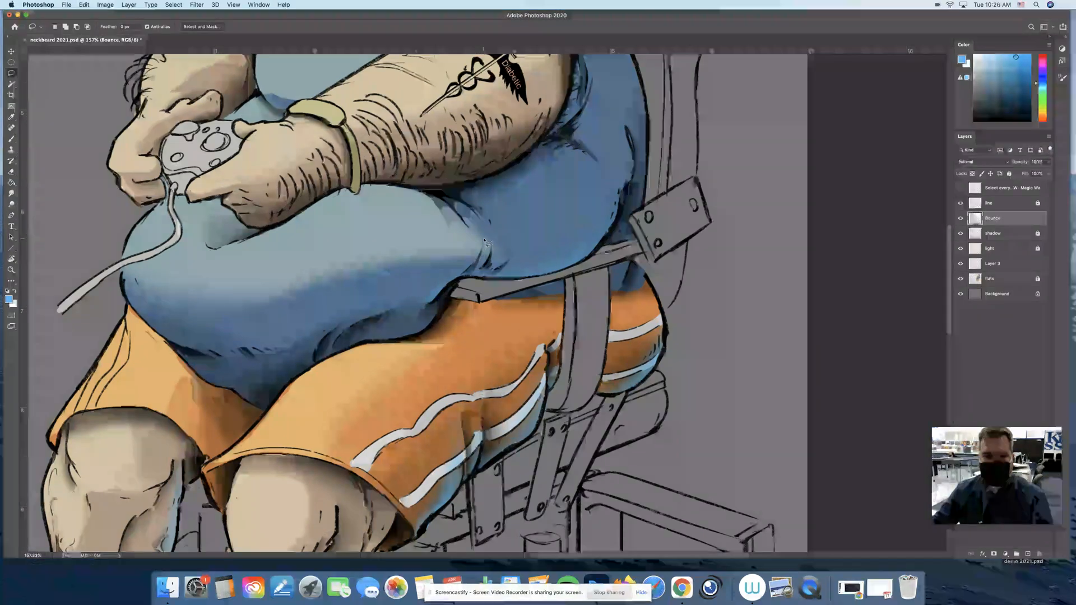
# Lasso the belly fold beside the belt's end and brush blue bounce light along its edge with a smaller brush
pyautogui.moveTo(482, 252)
pyautogui.mouseDown()
pyautogui.moveTo(442, 294)
pyautogui.moveTo(392, 277)
pyautogui.moveTo(448, 199)
pyautogui.mouseUp()
pyautogui.press('b')
pyautogui.press('[')
pyautogui.press('[')
pyautogui.press('[')
pyautogui.press('[')
pyautogui.press('[')
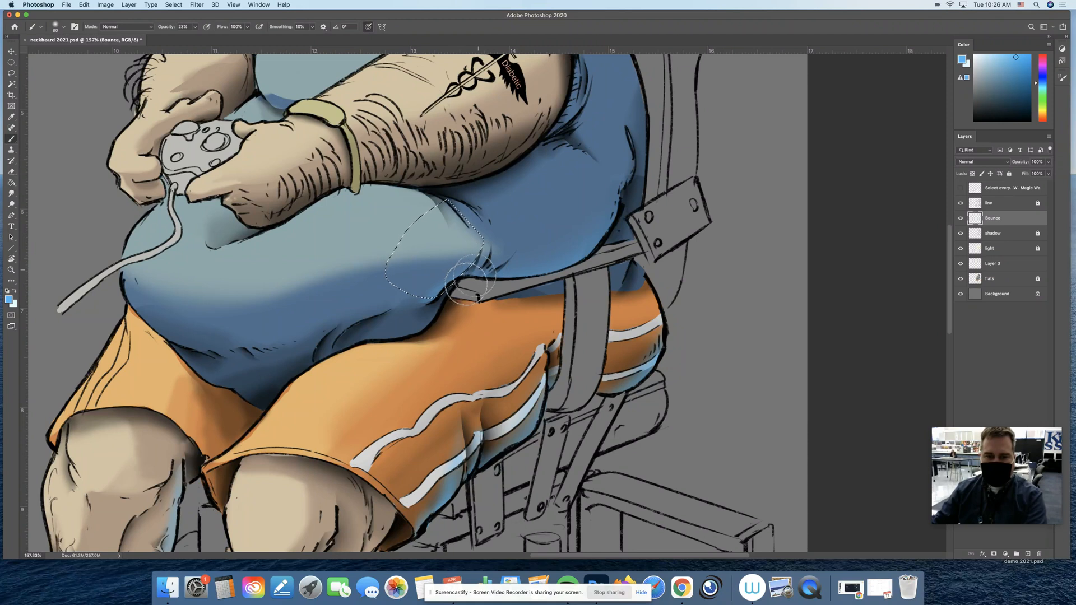
pyautogui.press('super+d')
# Lasso the two neighbouring shirt creases above the belt one after another and paint blue bounce light along each
pyautogui.press('l')
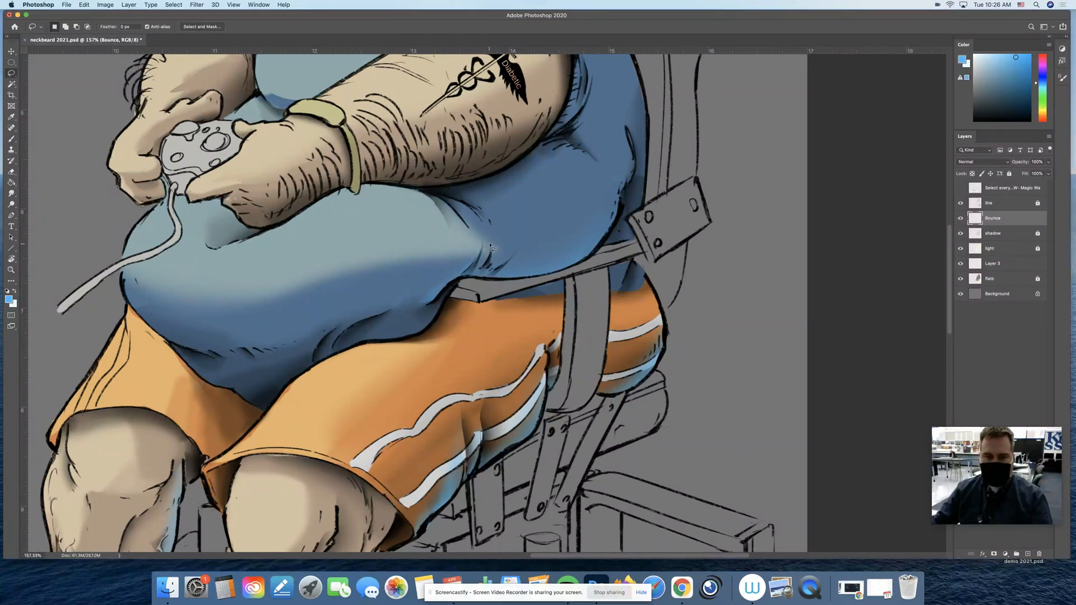
pyautogui.moveTo(491, 246)
pyautogui.mouseDown()
pyautogui.moveTo(489, 257)
pyautogui.moveTo(434, 230)
pyautogui.moveTo(485, 243)
pyautogui.mouseUp()
pyautogui.press('b')
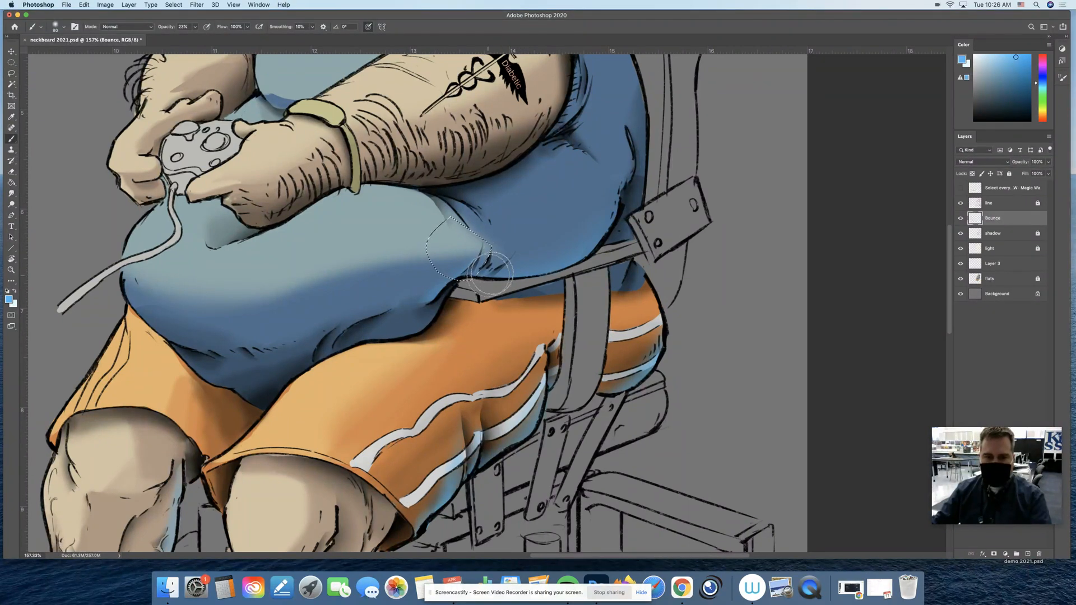
pyautogui.press('l')
pyautogui.click(520, 259)
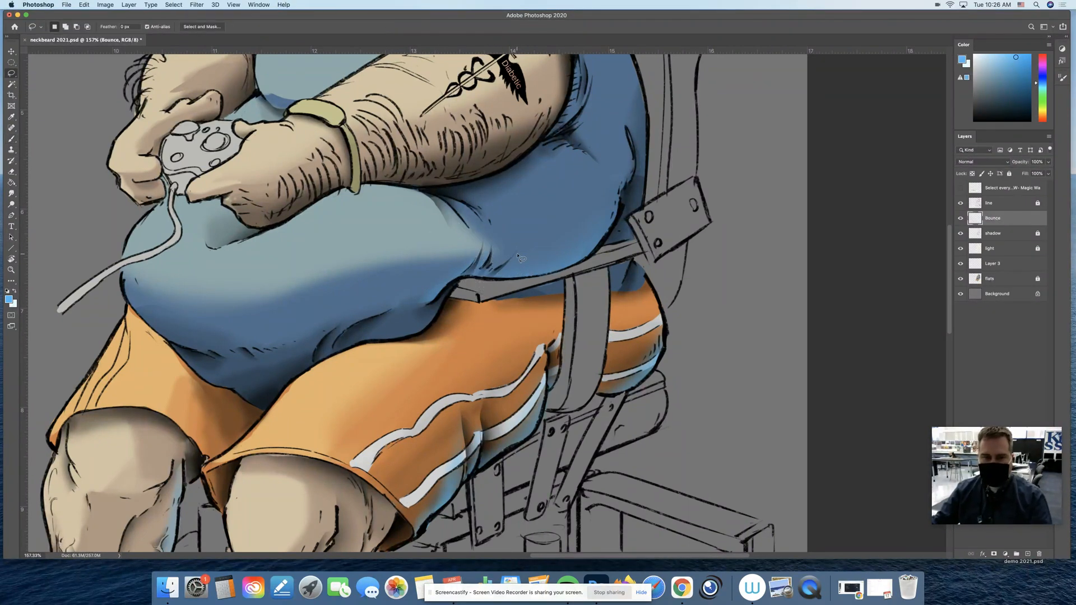
pyautogui.moveTo(516, 252)
pyautogui.mouseDown()
pyautogui.moveTo(505, 264)
pyautogui.moveTo(572, 178)
pyautogui.mouseUp()
pyautogui.press('b')
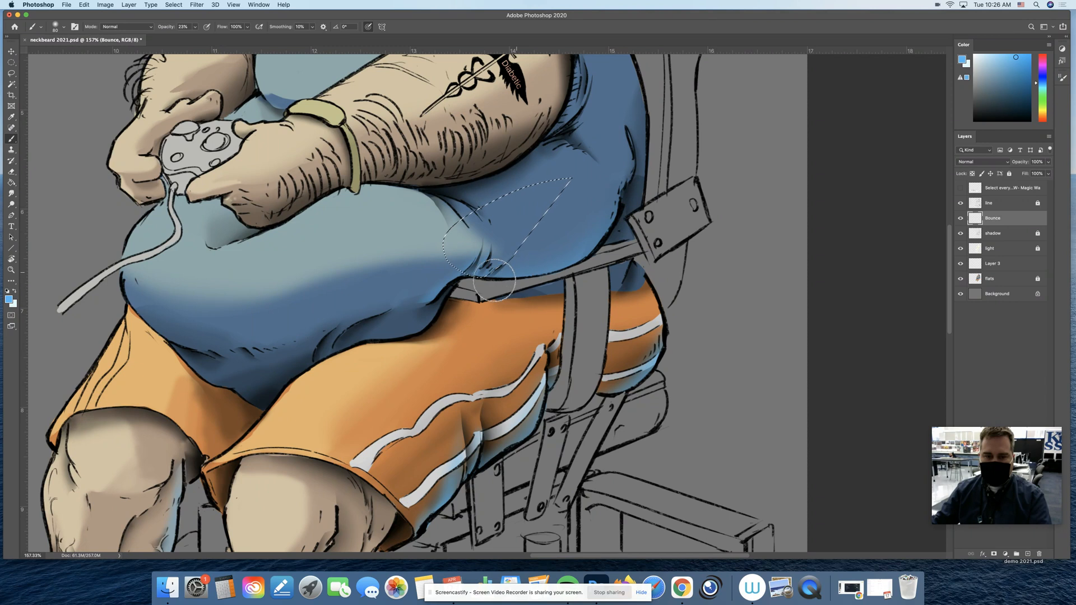
pyautogui.press('super+d')
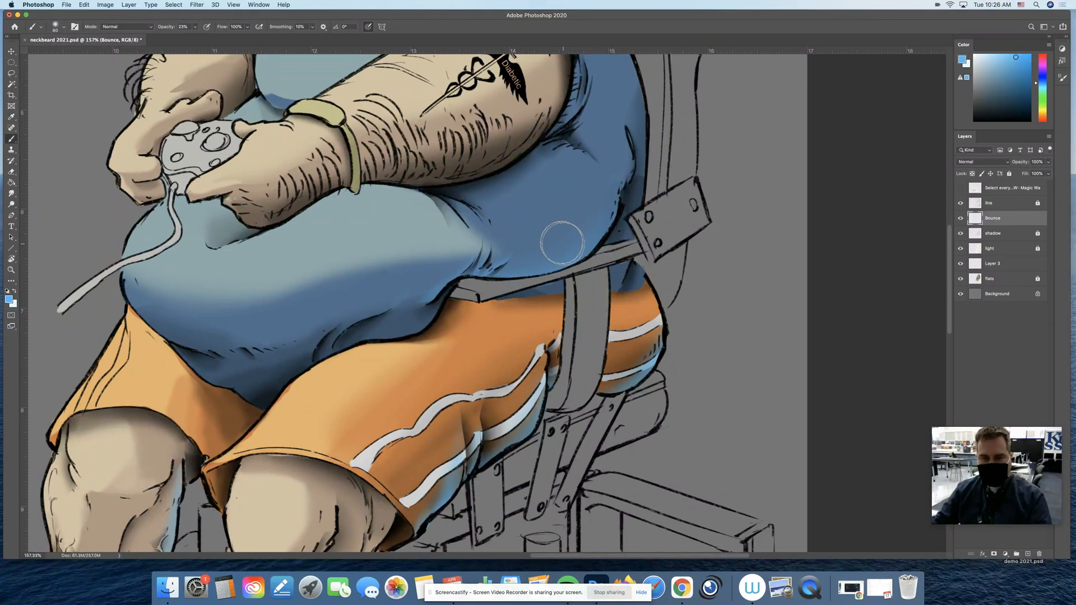
pyautogui.press('e')
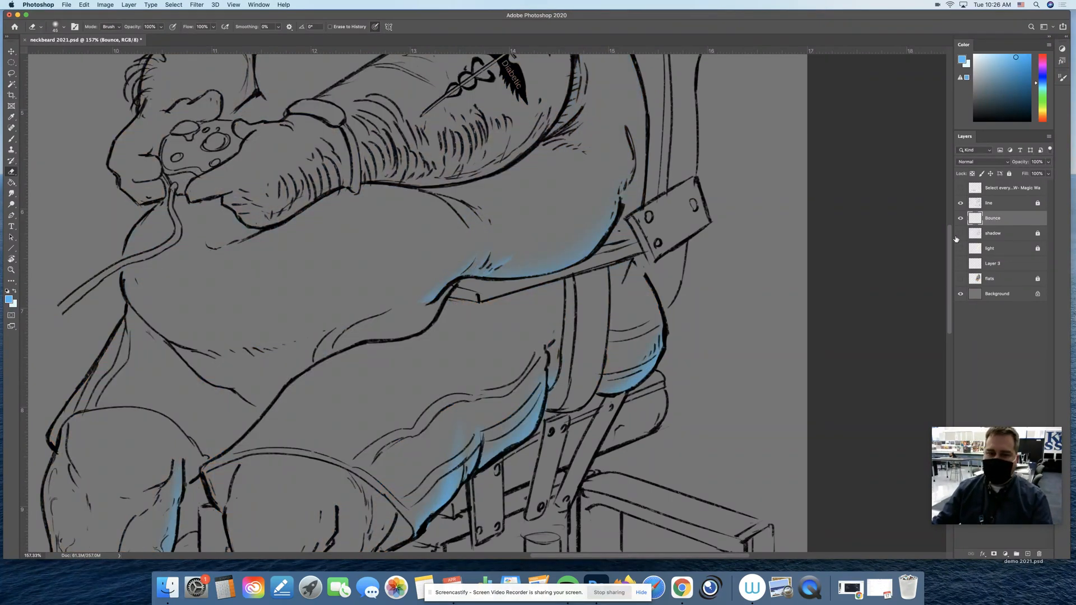
# Examine the Bounce layer's strokes in isolation, and restore the visibility of the shading, line and flats layers
pyautogui.click(962, 204)
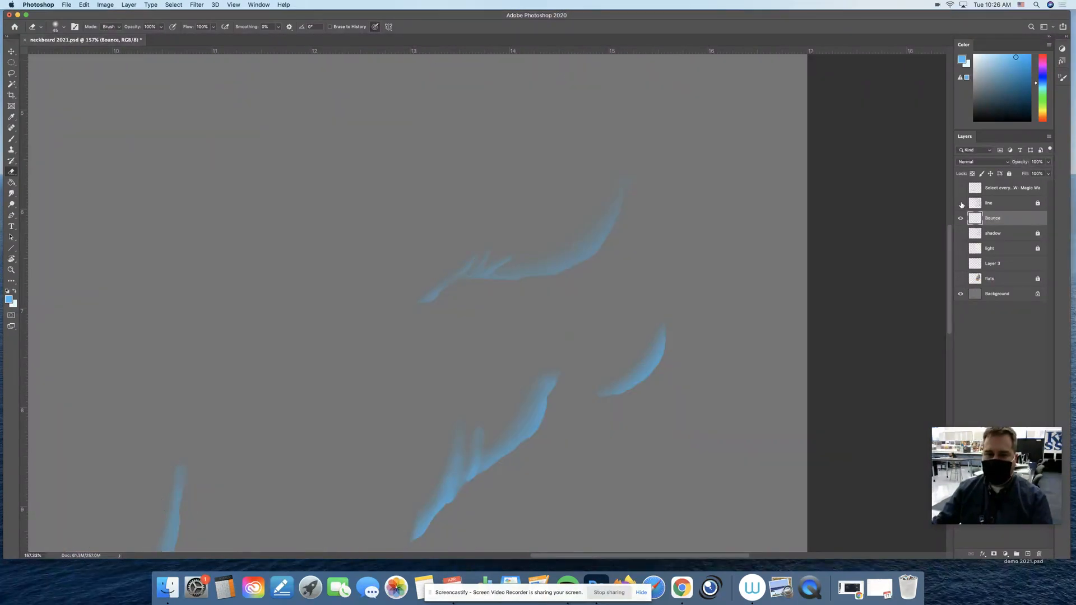
pyautogui.press('z')
pyautogui.moveTo(499, 265); pyautogui.dragTo(468, 270)
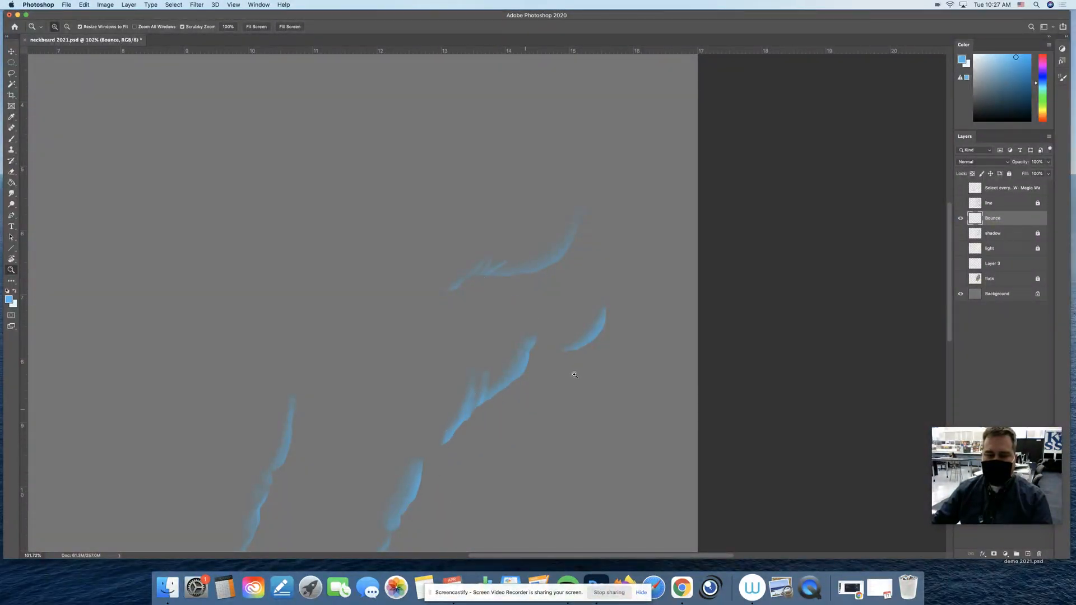
pyautogui.click(961, 264)
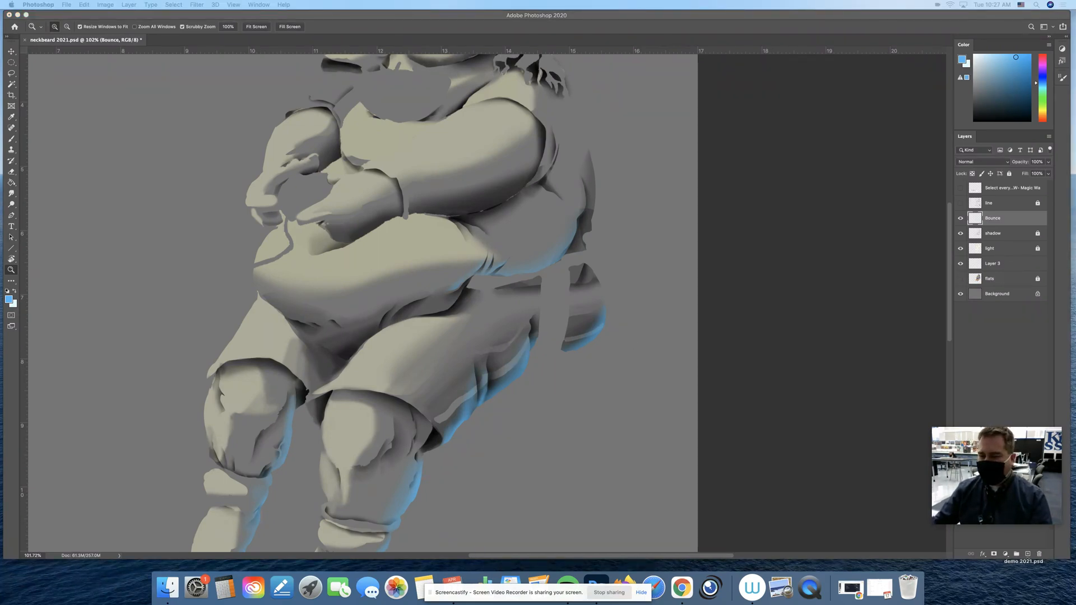
pyautogui.click(961, 202)
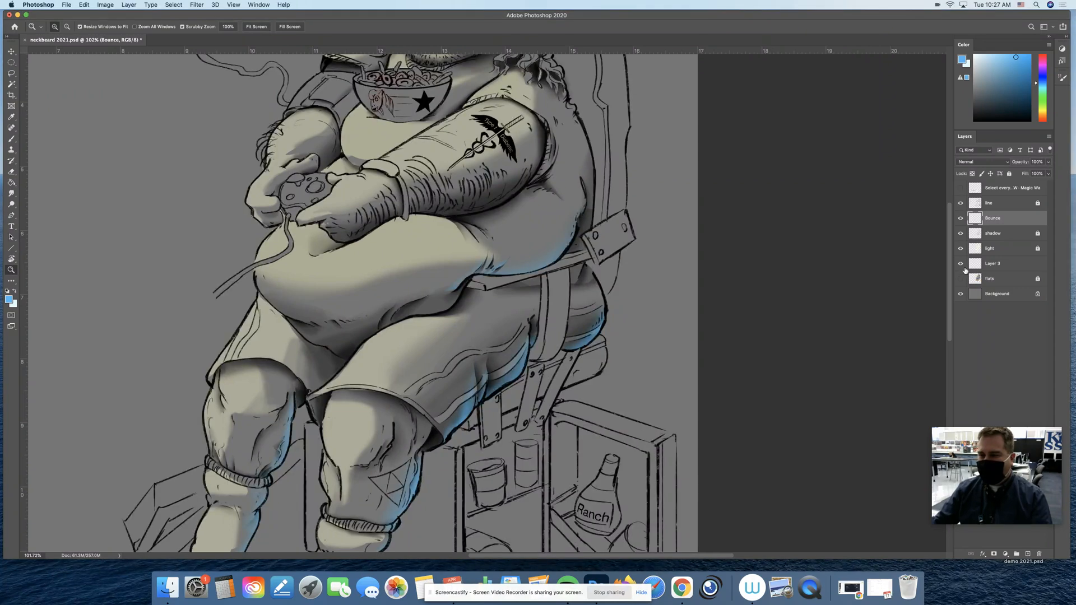
pyautogui.click(961, 279)
# Lasso the tattooed arm, following the underside of the forearm
pyautogui.moveTo(483, 302); pyautogui.dragTo(536, 303)
pyautogui.scroll(4, 536, 304)
pyautogui.hscroll(2, 536, 303)
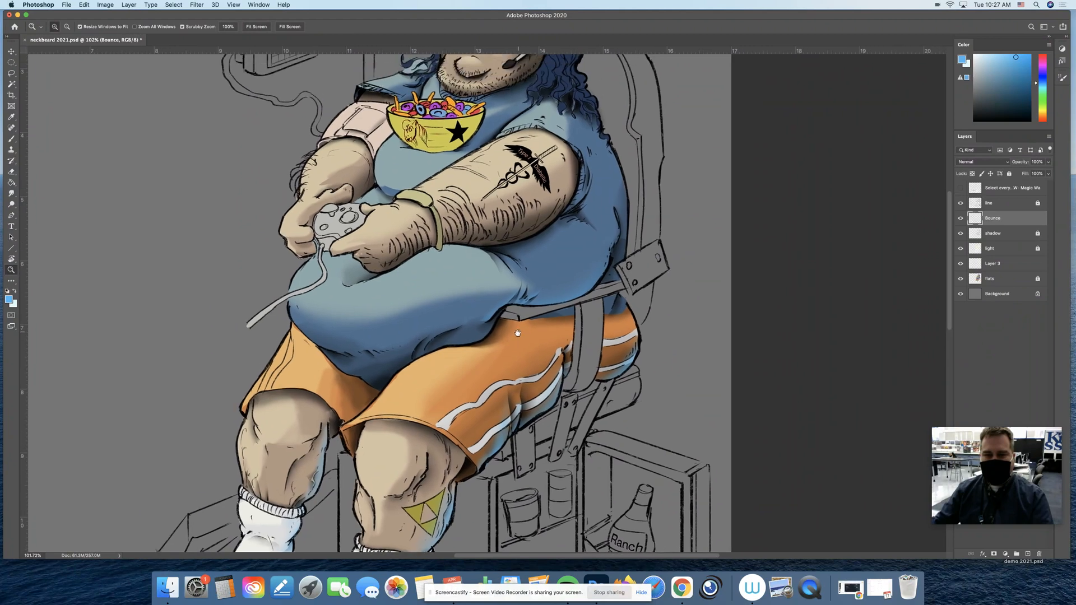
pyautogui.press('l')
pyautogui.moveTo(572, 209)
pyautogui.mouseDown()
pyautogui.moveTo(555, 240)
pyautogui.moveTo(506, 260)
pyautogui.mouseUp()
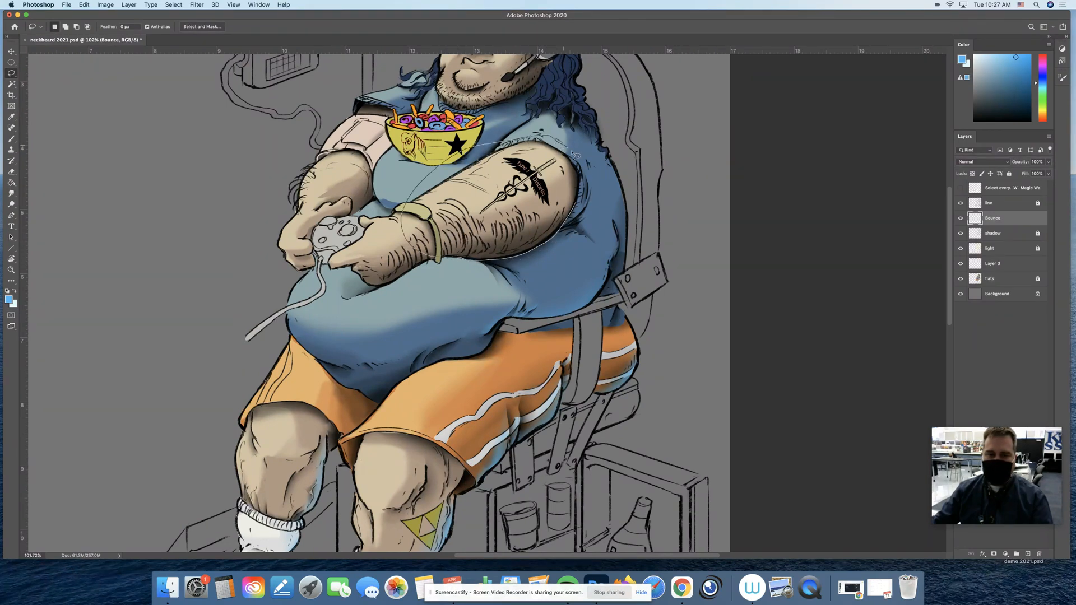
# Paint blue bounce light along the underside of the tattooed arm, refine it with the Eraser, and clear the selection
pyautogui.press('b')
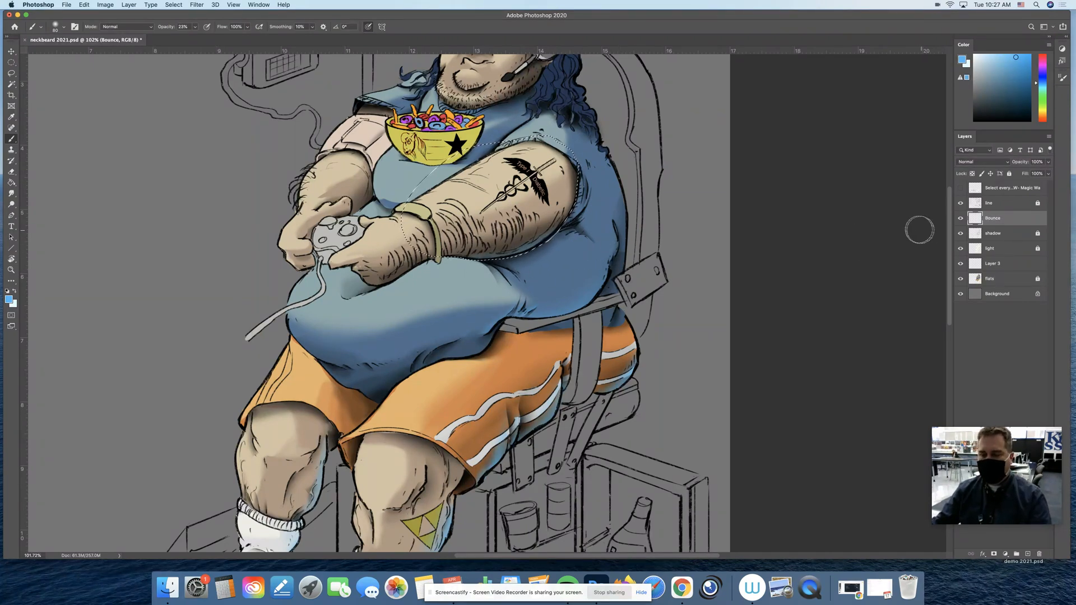
pyautogui.press('e')
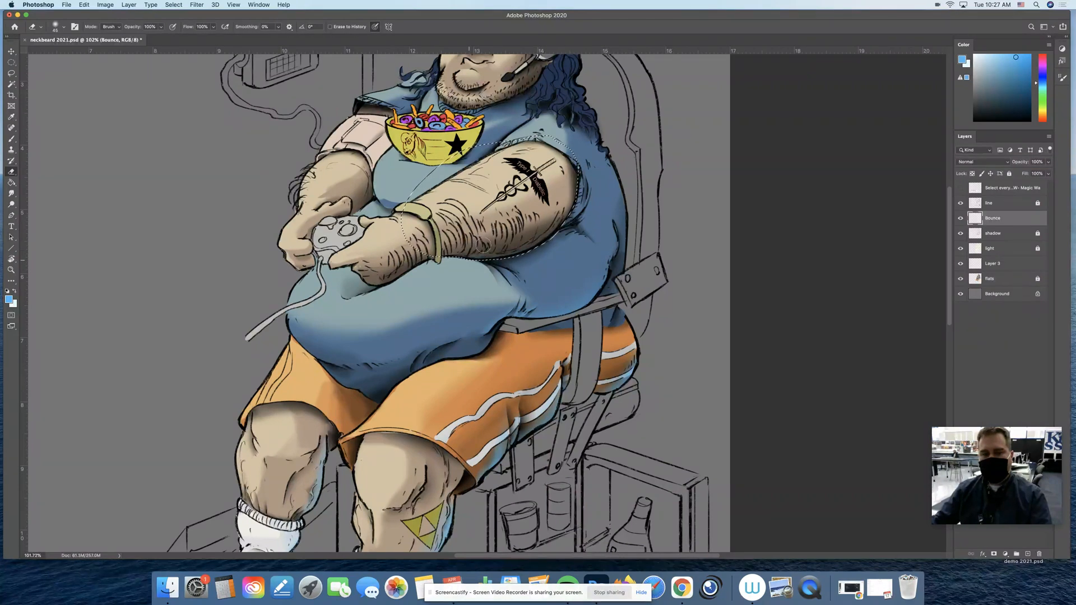
pyautogui.press('b')
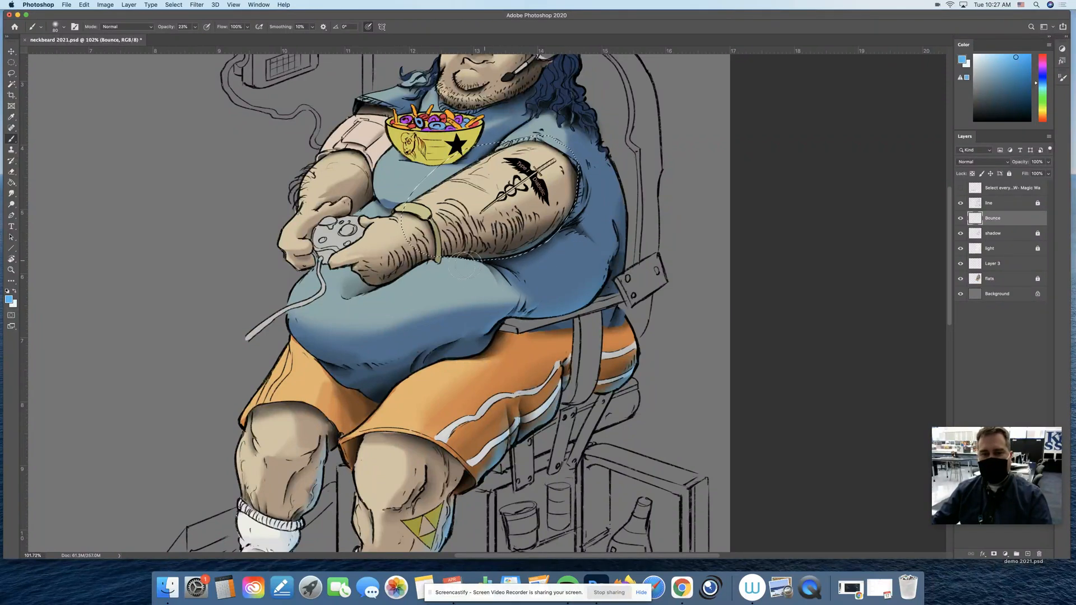
pyautogui.press('e')
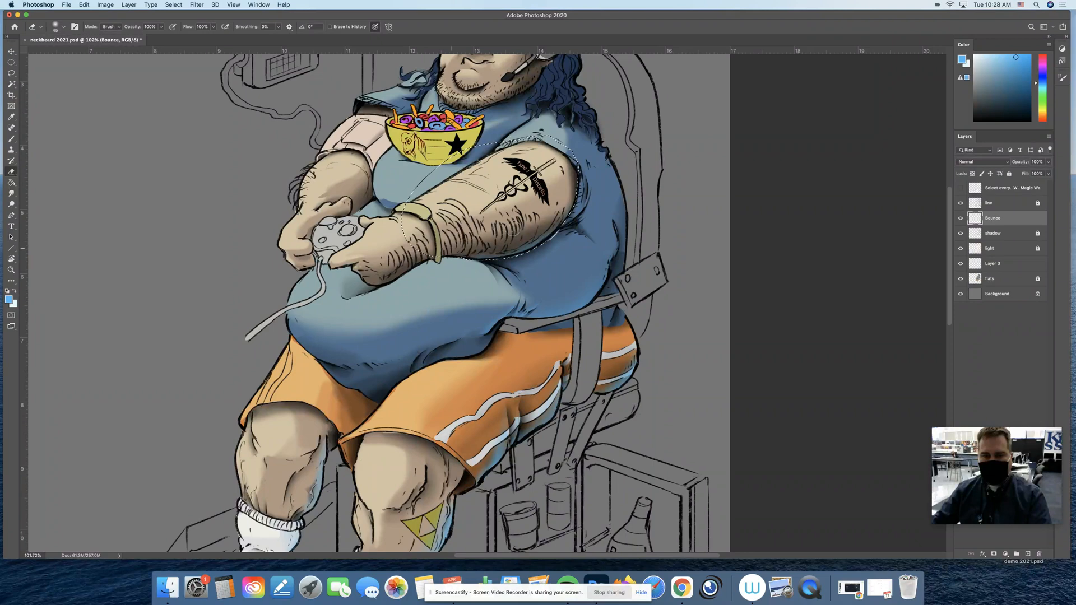
pyautogui.press('super+d')
# Erase the stray bounce light along the lower edge of the tattooed forearm with a smaller eraser
pyautogui.scroll(5, 553, 255)
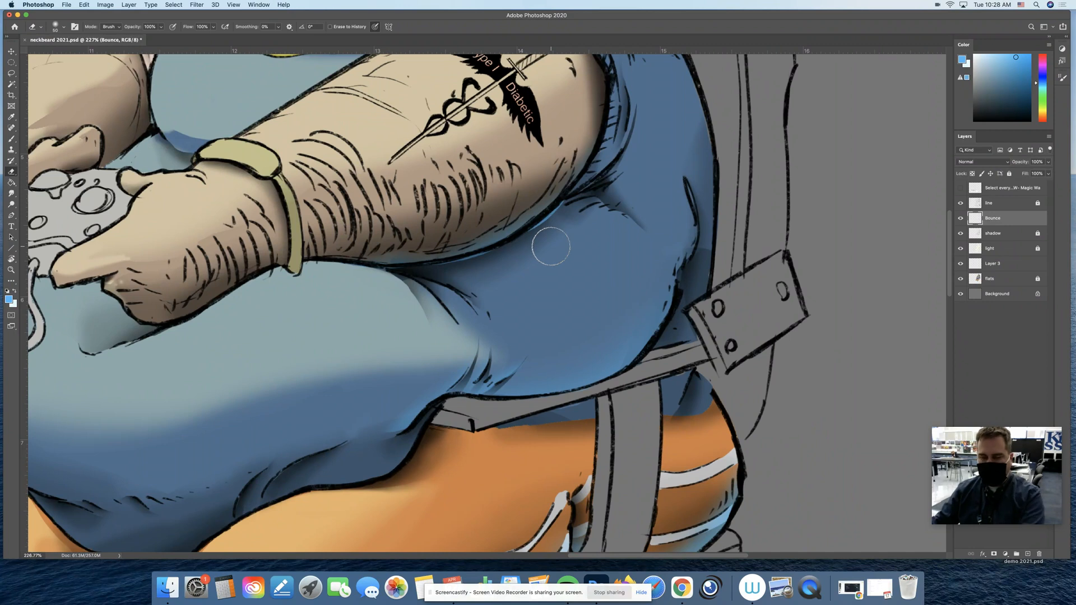
pyautogui.press('[')
pyautogui.press('[')
pyautogui.press('[')
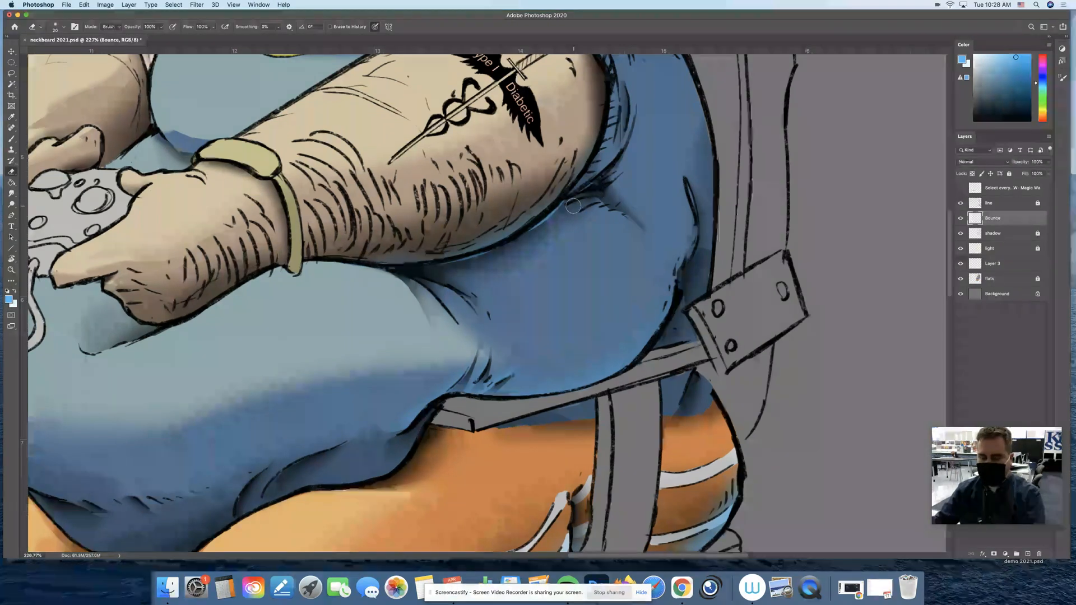
pyautogui.moveTo(571, 201)
pyautogui.mouseDown()
pyautogui.moveTo(501, 251)
pyautogui.moveTo(429, 267)
pyautogui.mouseUp()
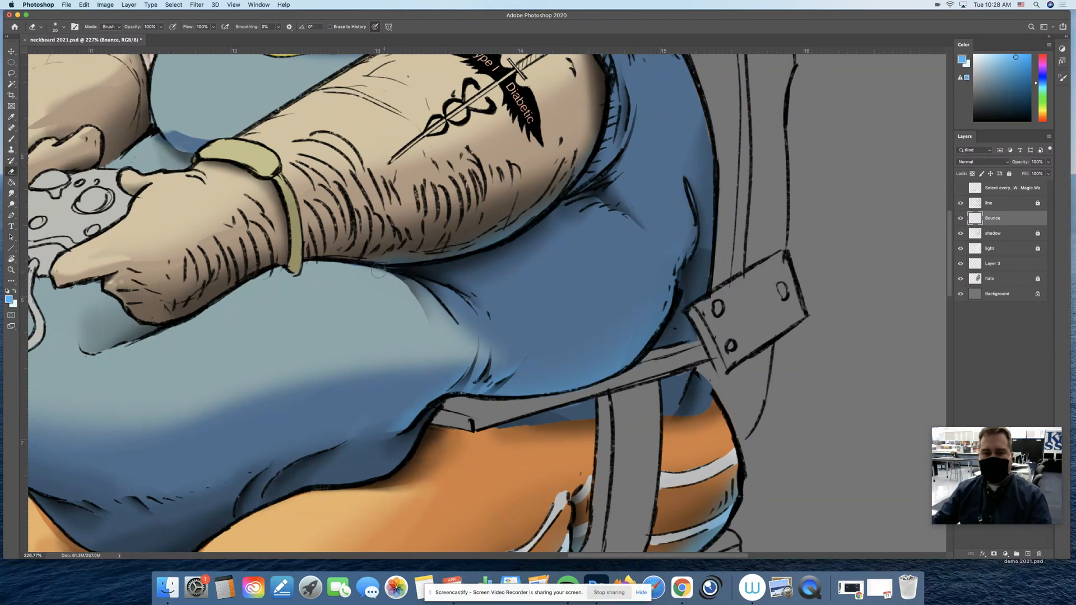
pyautogui.press('z')
pyautogui.moveTo(439, 266); pyautogui.dragTo(453, 292)
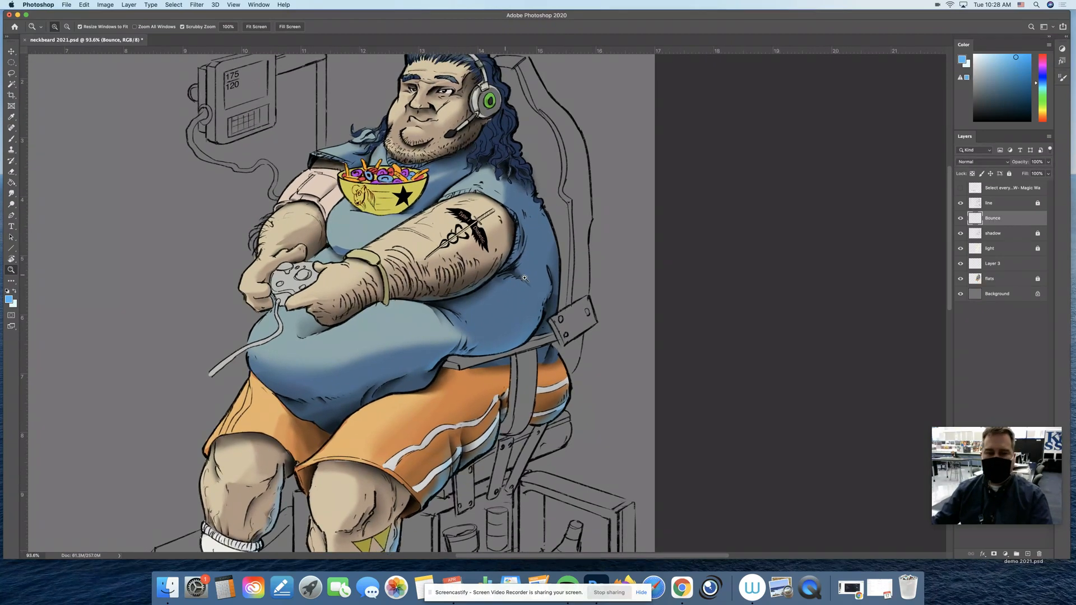
pyautogui.moveTo(546, 286); pyautogui.dragTo(534, 254)
pyautogui.moveTo(544, 331); pyautogui.dragTo(553, 332)
pyautogui.moveTo(552, 332); pyautogui.dragTo(552, 299)
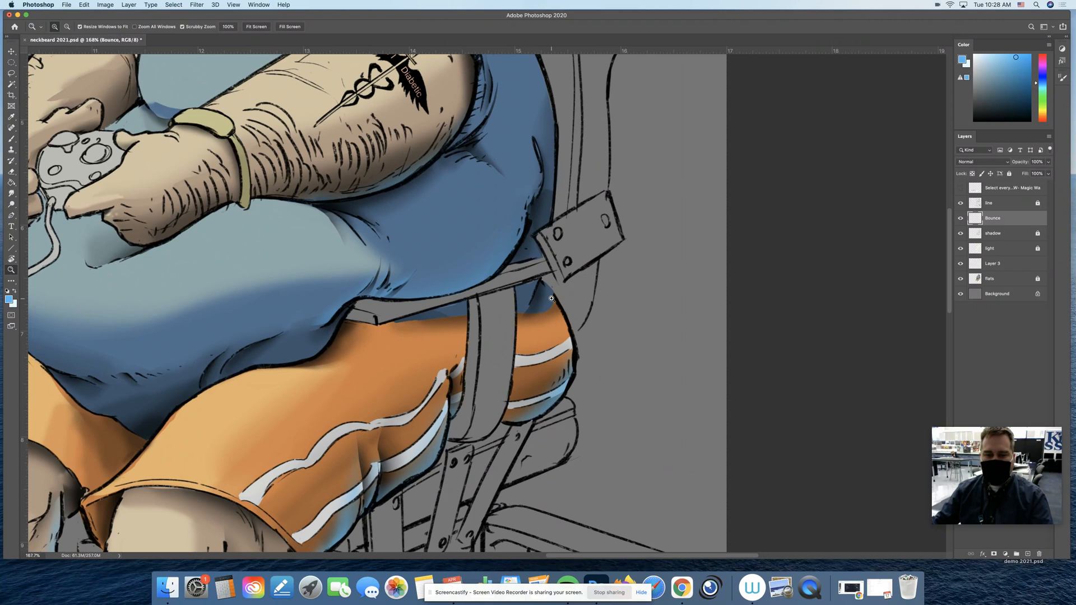
# Magic-wand the shirt areas beneath the armrest on the flats layer, and paint blue bounce light along them on the Bounce layer
pyautogui.press('w')
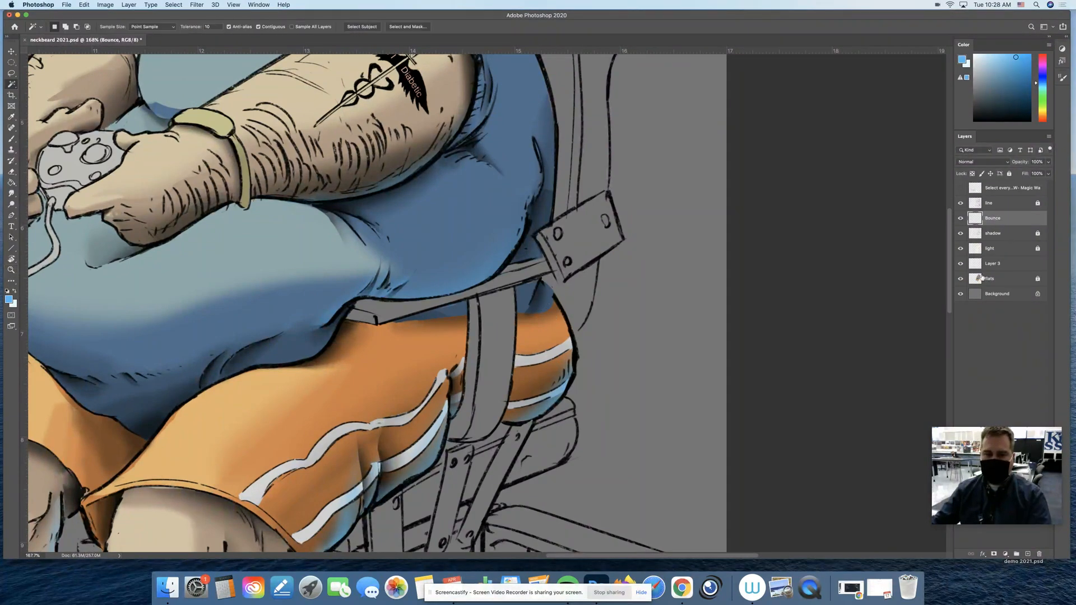
pyautogui.click(993, 280)
pyautogui.click(533, 296)
pyautogui.keyDown('shift'); pyautogui.click(458, 318); pyautogui.keyUp('shift')
pyautogui.hotkey('ctrl', 'd')
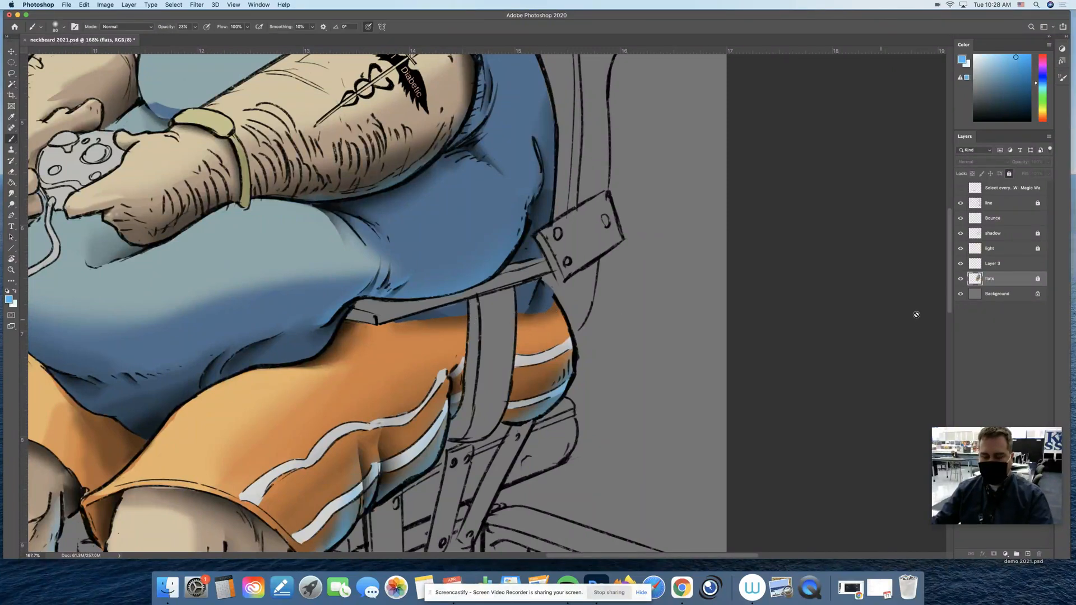
pyautogui.click(999, 219)
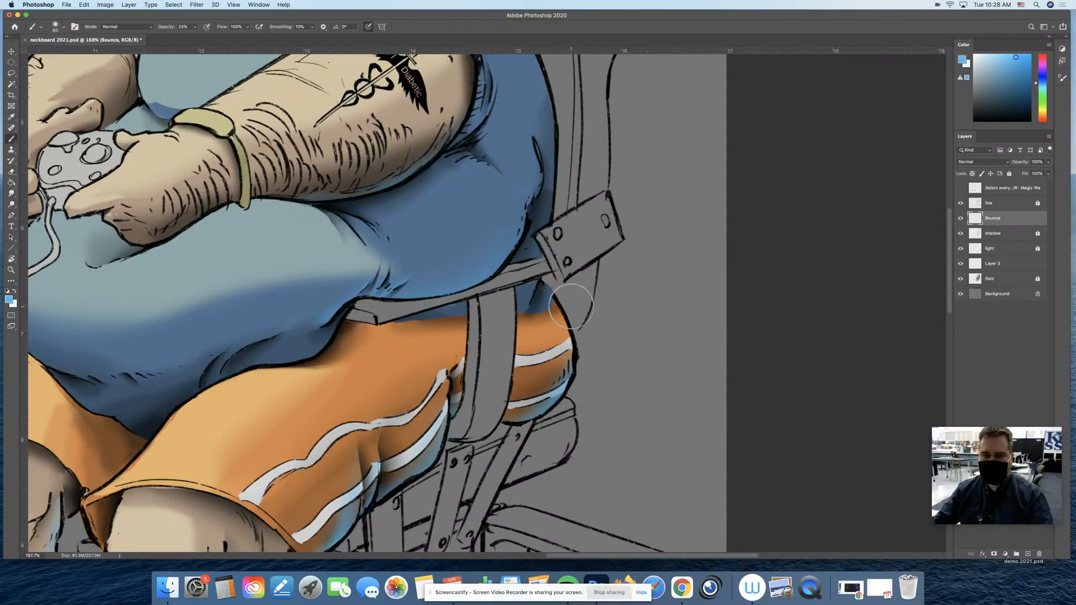
pyautogui.moveTo(562, 301)
pyautogui.mouseDown()
pyautogui.moveTo(509, 322)
pyautogui.moveTo(540, 317)
pyautogui.moveTo(557, 297)
pyautogui.moveTo(566, 303)
pyautogui.moveTo(474, 330)
pyautogui.moveTo(480, 323)
pyautogui.moveTo(453, 323)
pyautogui.moveTo(468, 321)
pyautogui.mouseUp()
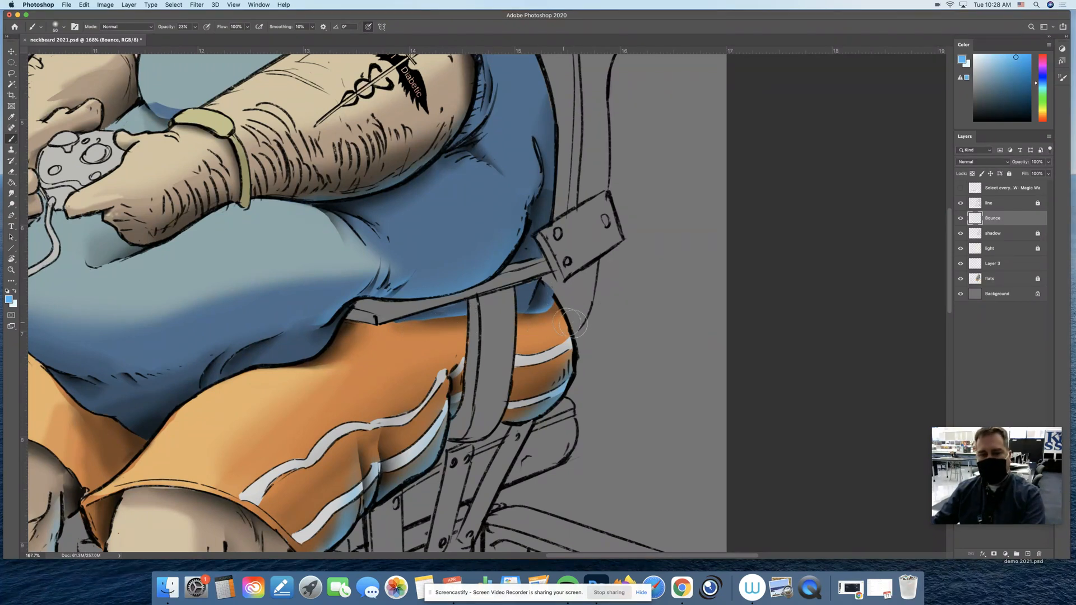
# Examine the bounce light on the character's shorts, legs and socks, and across the whole seated figure
pyautogui.press('z')
pyautogui.moveTo(495, 333); pyautogui.dragTo(457, 336)
pyautogui.moveTo(399, 504); pyautogui.dragTo(531, 277)
pyautogui.press('e')
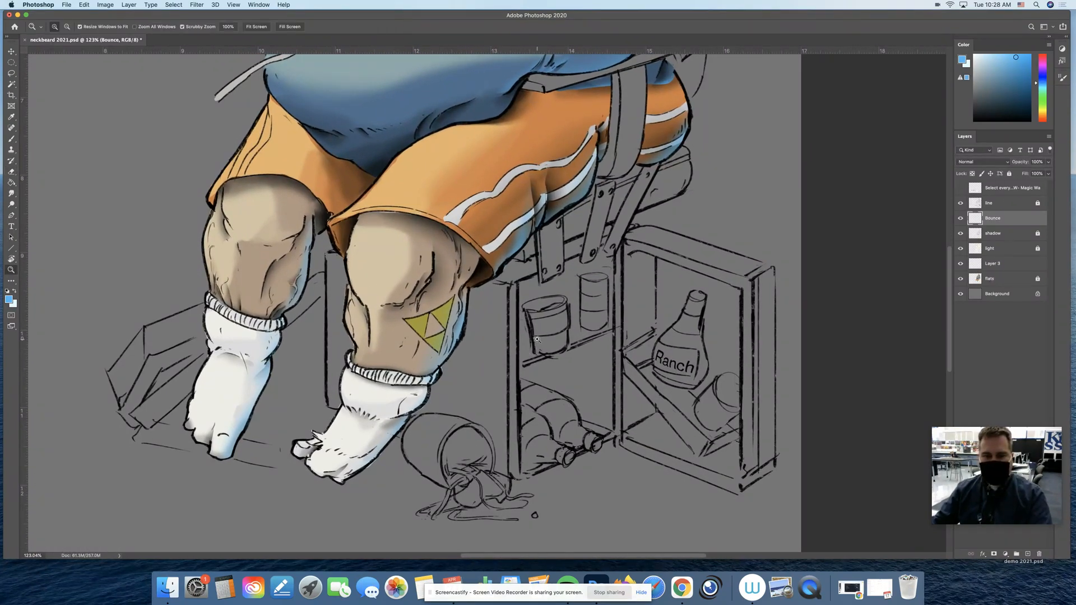
pyautogui.press('z')
pyautogui.moveTo(537, 338); pyautogui.dragTo(462, 339)
pyautogui.moveTo(548, 252); pyautogui.dragTo(518, 345)
pyautogui.moveTo(514, 283); pyautogui.dragTo(554, 274)
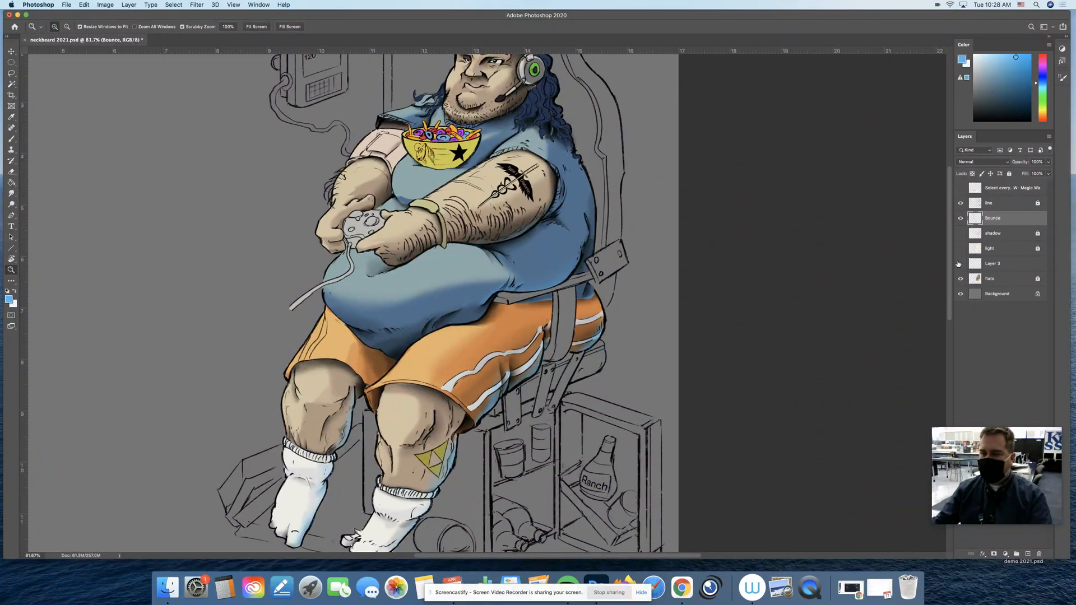
# Hide the flats and shading layers to examine the Bounce strokes, checking them with and without the line art
pyautogui.click(960, 278)
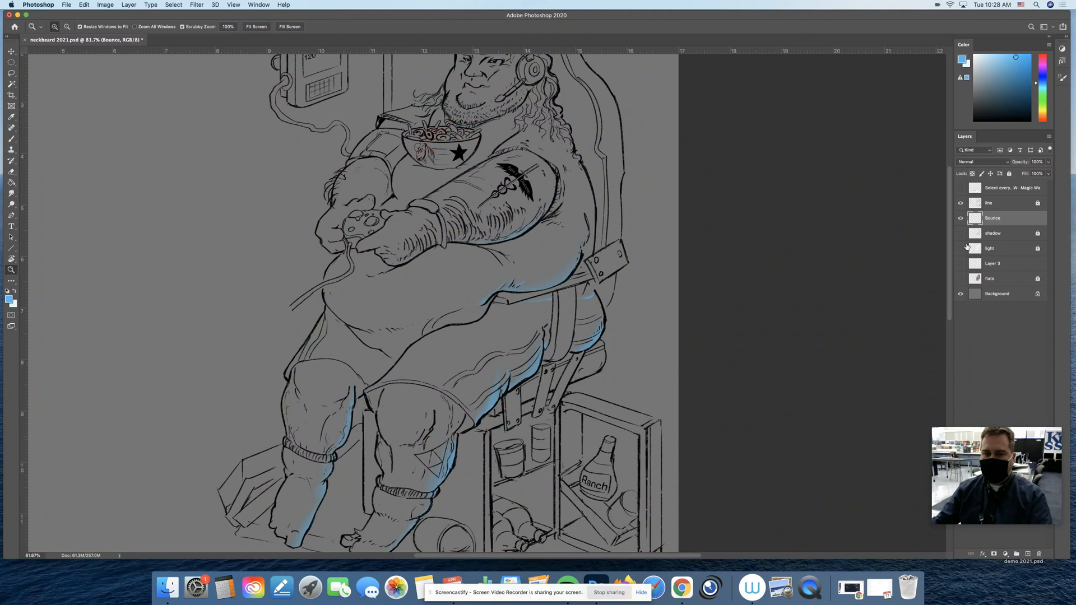
pyautogui.click(960, 203)
pyautogui.moveTo(614, 335); pyautogui.dragTo(603, 338)
pyautogui.click(960, 203)
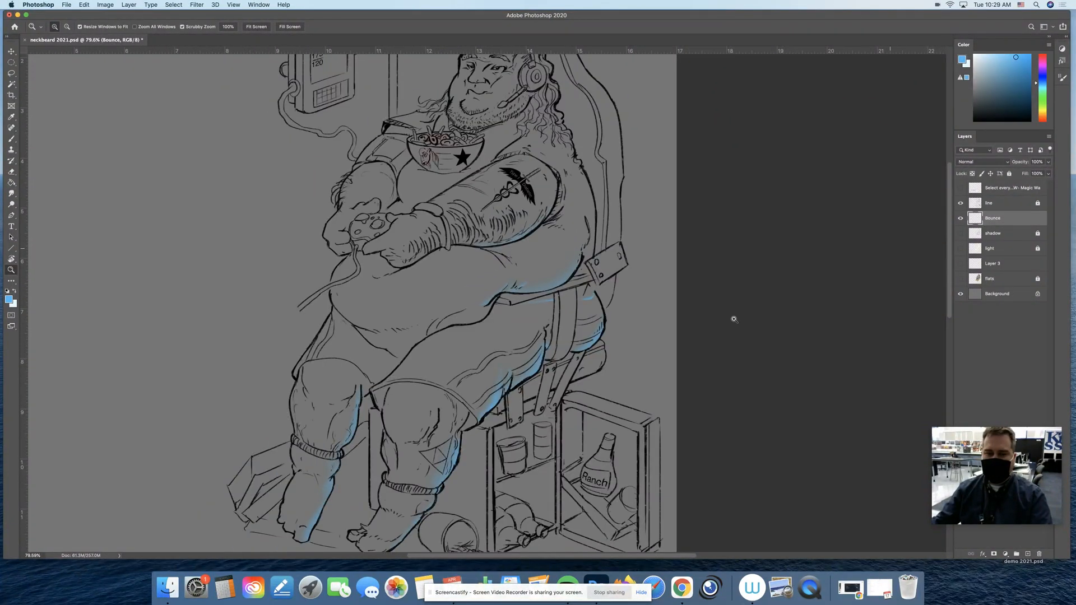
pyautogui.click(537, 319)
pyautogui.moveTo(536, 300); pyautogui.dragTo(540, 276)
pyautogui.scroll(-5, 540, 276)
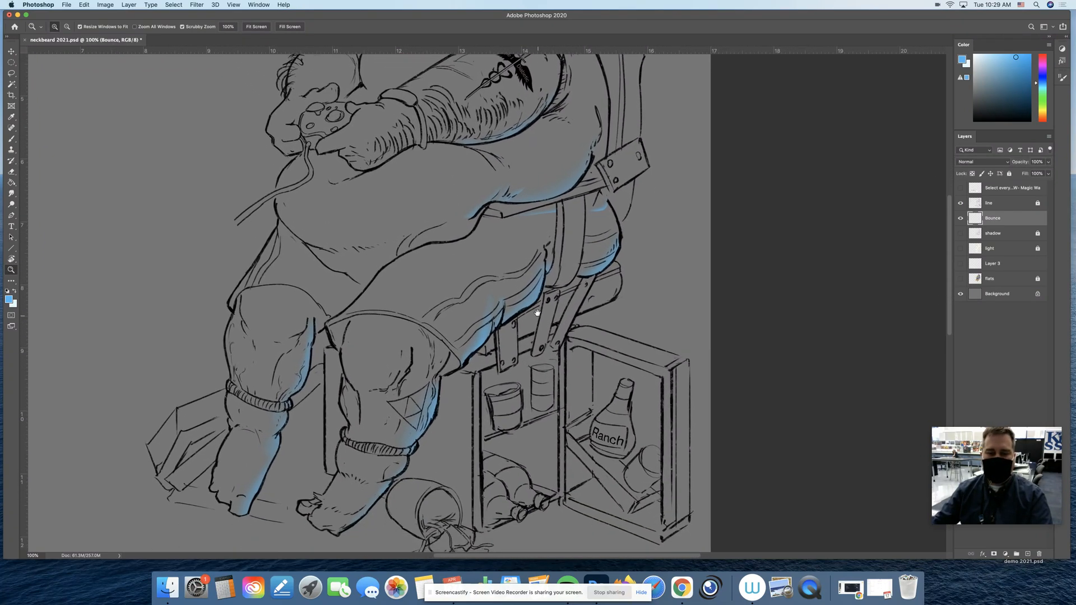
pyautogui.moveTo(543, 337); pyautogui.dragTo(561, 370)
pyautogui.moveTo(655, 286); pyautogui.dragTo(624, 282)
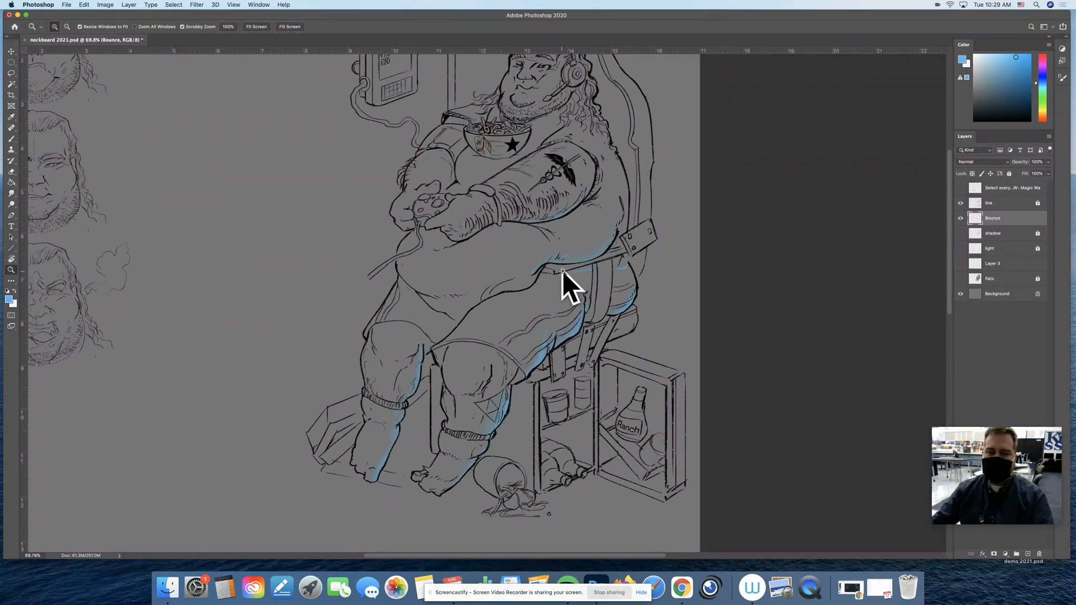
# Review the light and shadow layers separately against the line art, and restore the visibility of all shading layers and the flats
pyautogui.click(961, 248)
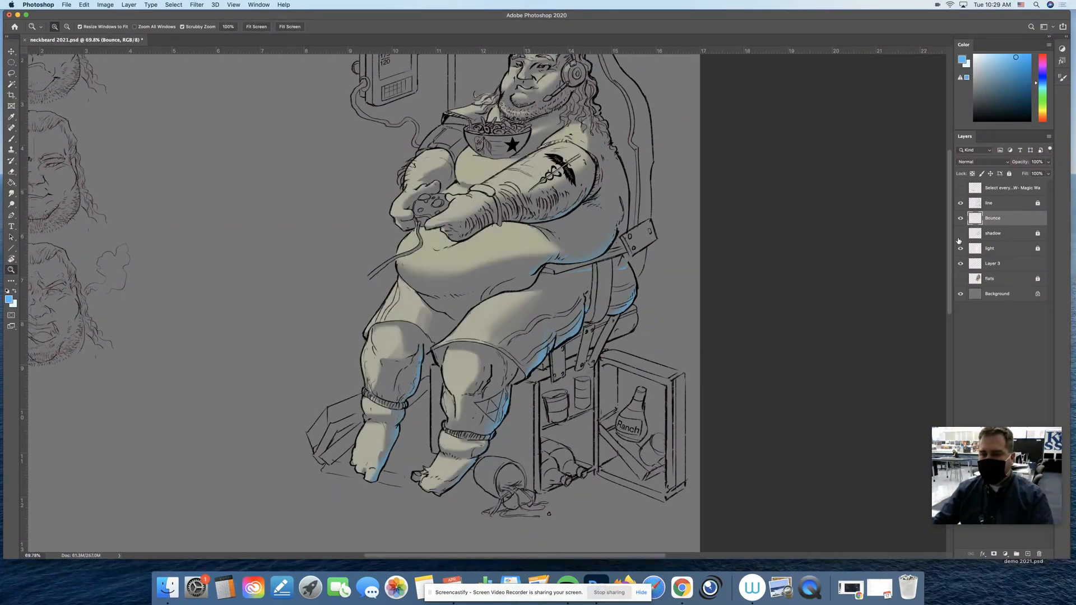
pyautogui.click(961, 248)
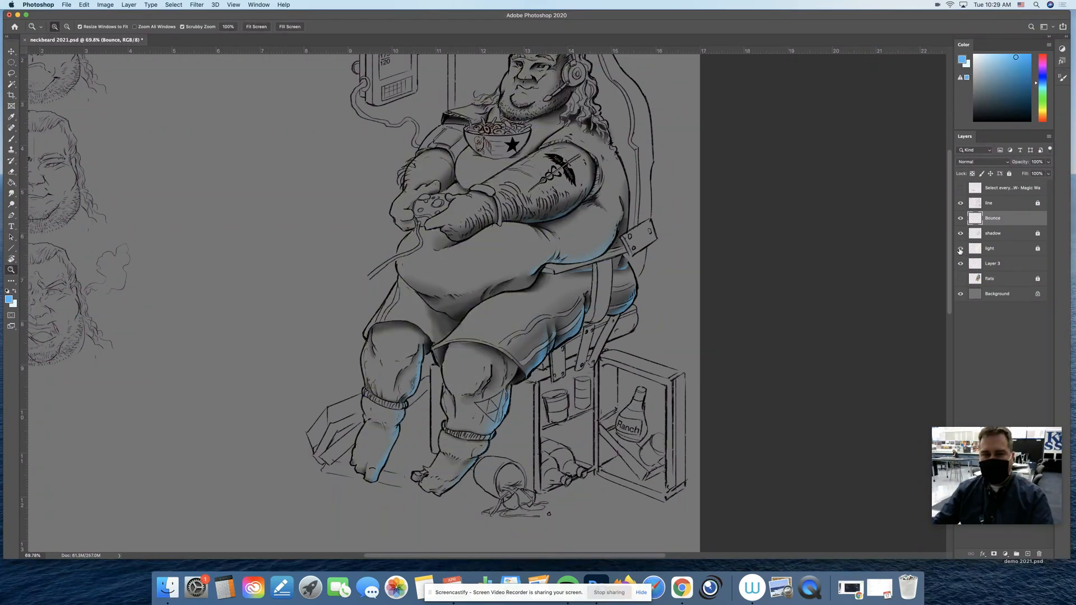
pyautogui.click(960, 249)
pyautogui.click(959, 279)
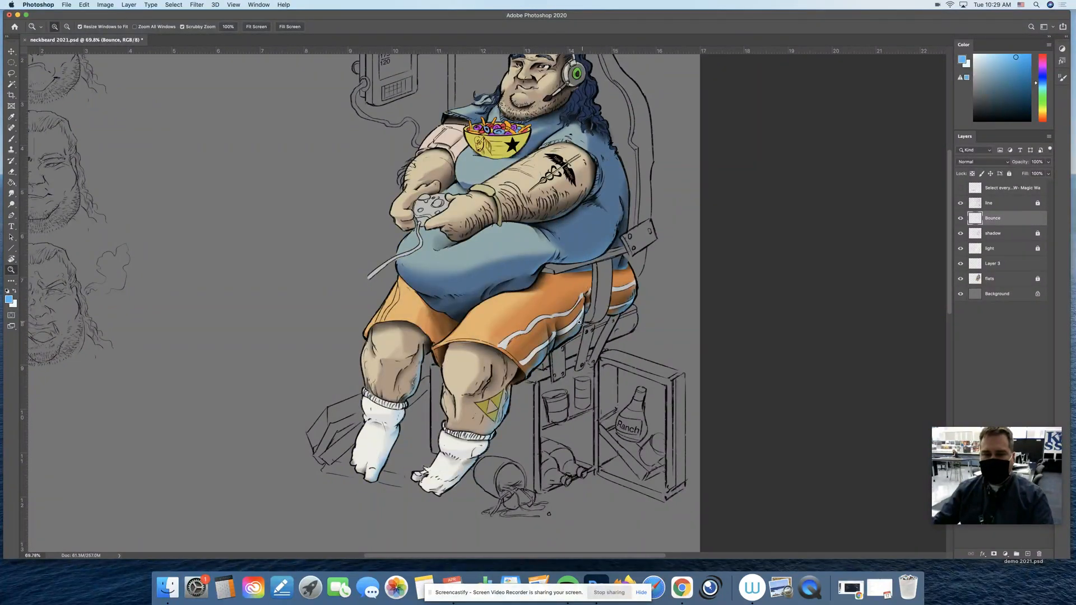
# Toggle the Bounce layer's visibility repeatedly to compare the full figure with and without bounce light
pyautogui.moveTo(582, 322); pyautogui.dragTo(573, 314)
pyautogui.click(960, 219)
pyautogui.click(960, 218)
pyautogui.click(959, 219)
pyautogui.click(960, 219)
pyautogui.click(960, 218)
pyautogui.click(960, 219)
pyautogui.click(959, 219)
pyautogui.click(960, 219)
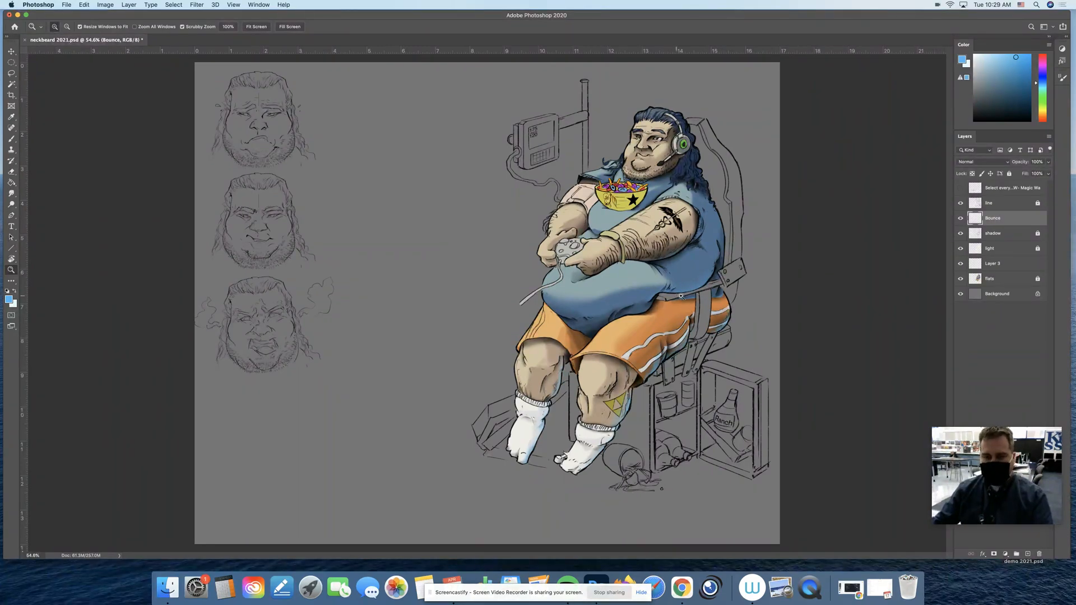
pyautogui.moveTo(677, 295); pyautogui.dragTo(693, 298)
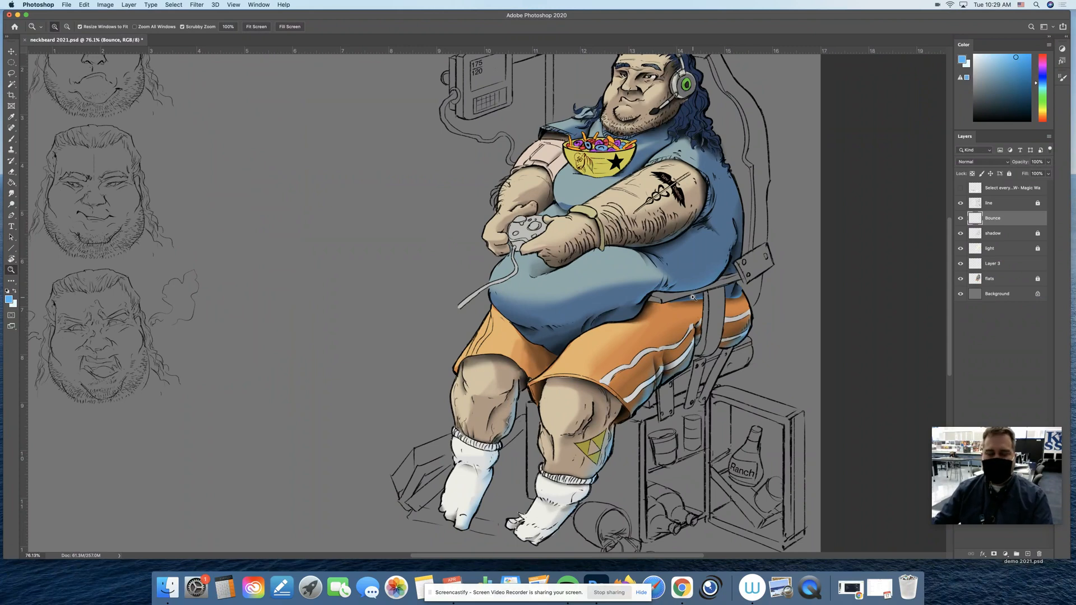